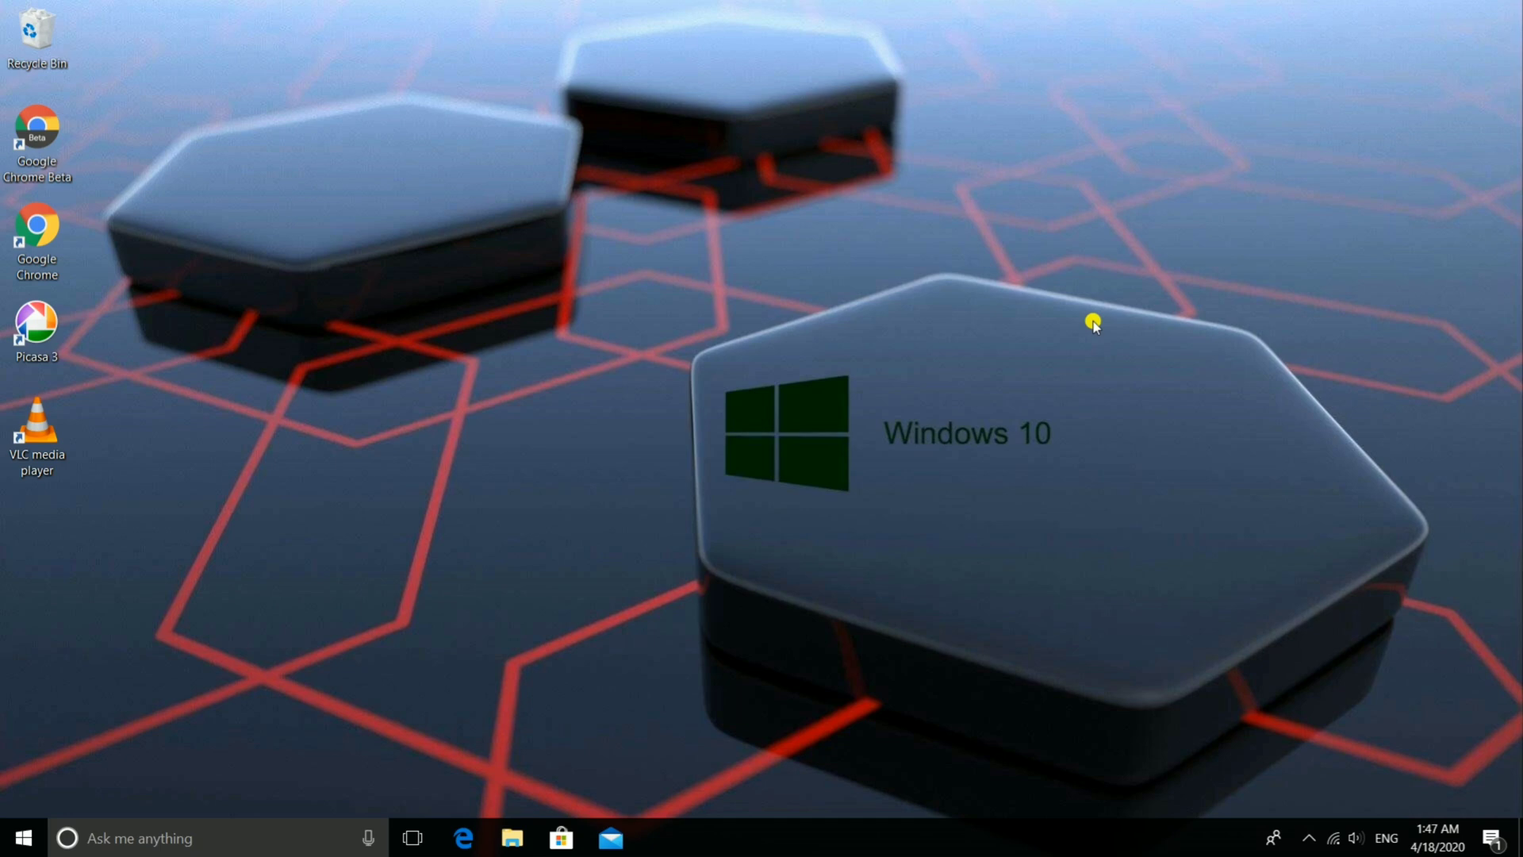
Step: From File Explorer's This PC, open its Properties System window and maximize it
{"action": "key", "text": "super+e"}
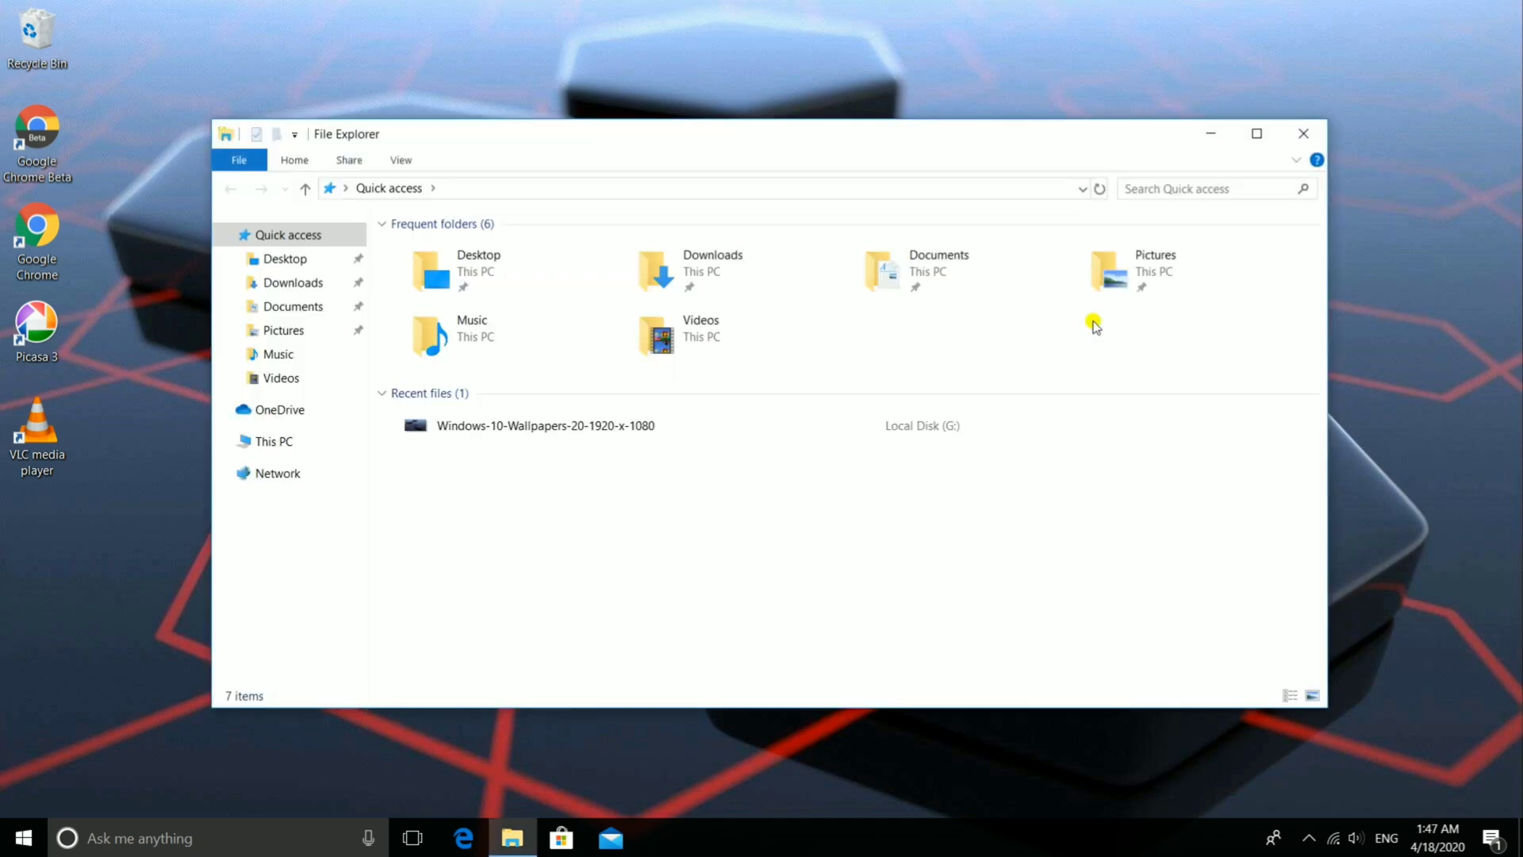
{"action": "key", "text": "super+Up"}
{"action": "left_click", "coordinate": [35, 314]}
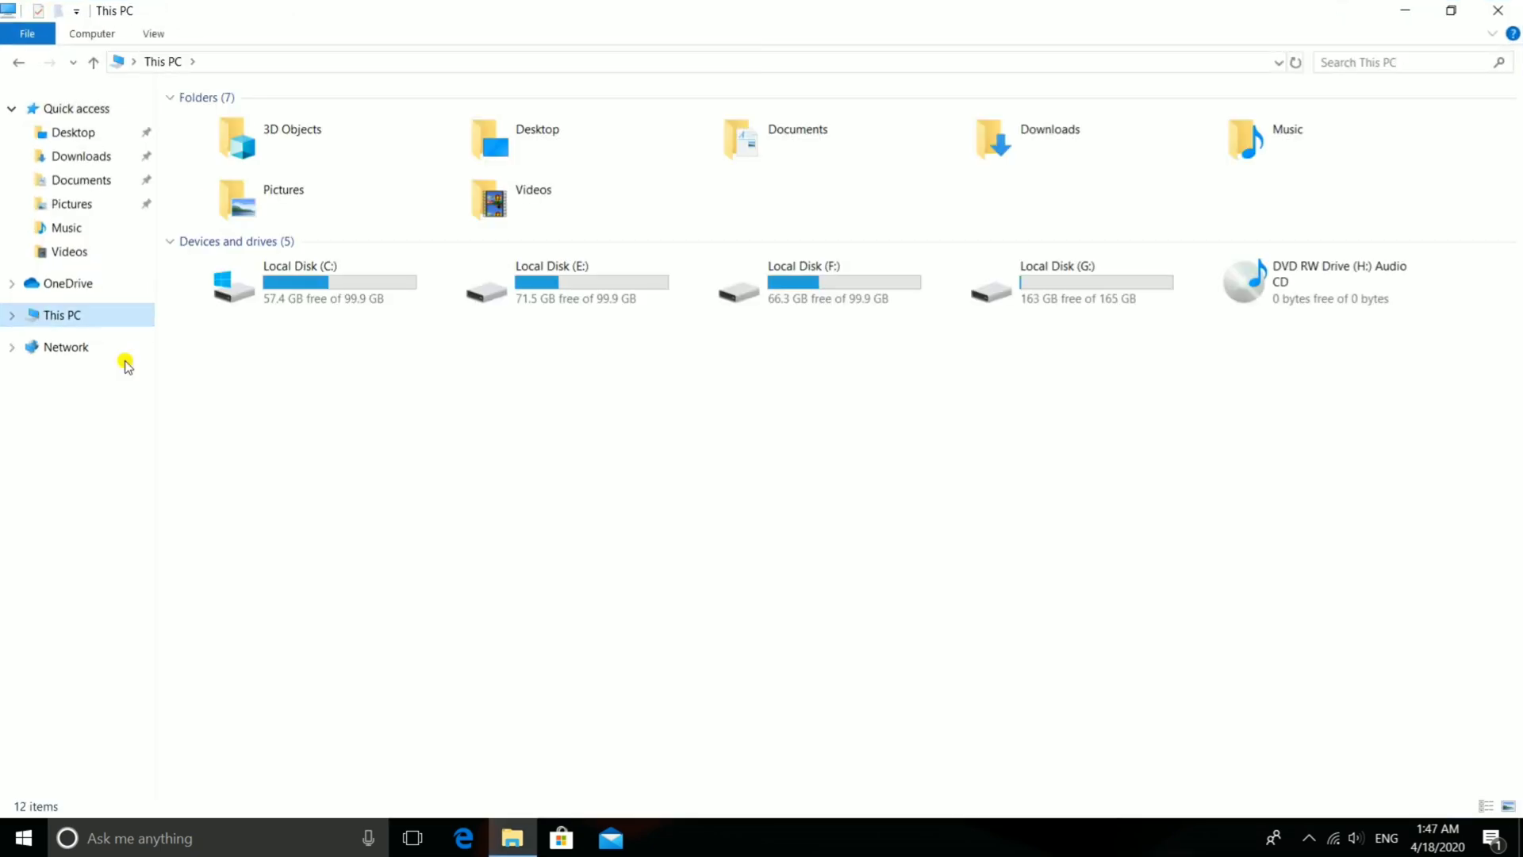
{"action": "left_click_drag", "start_coordinate": [242, 325], "coordinate": [1124, 349]}
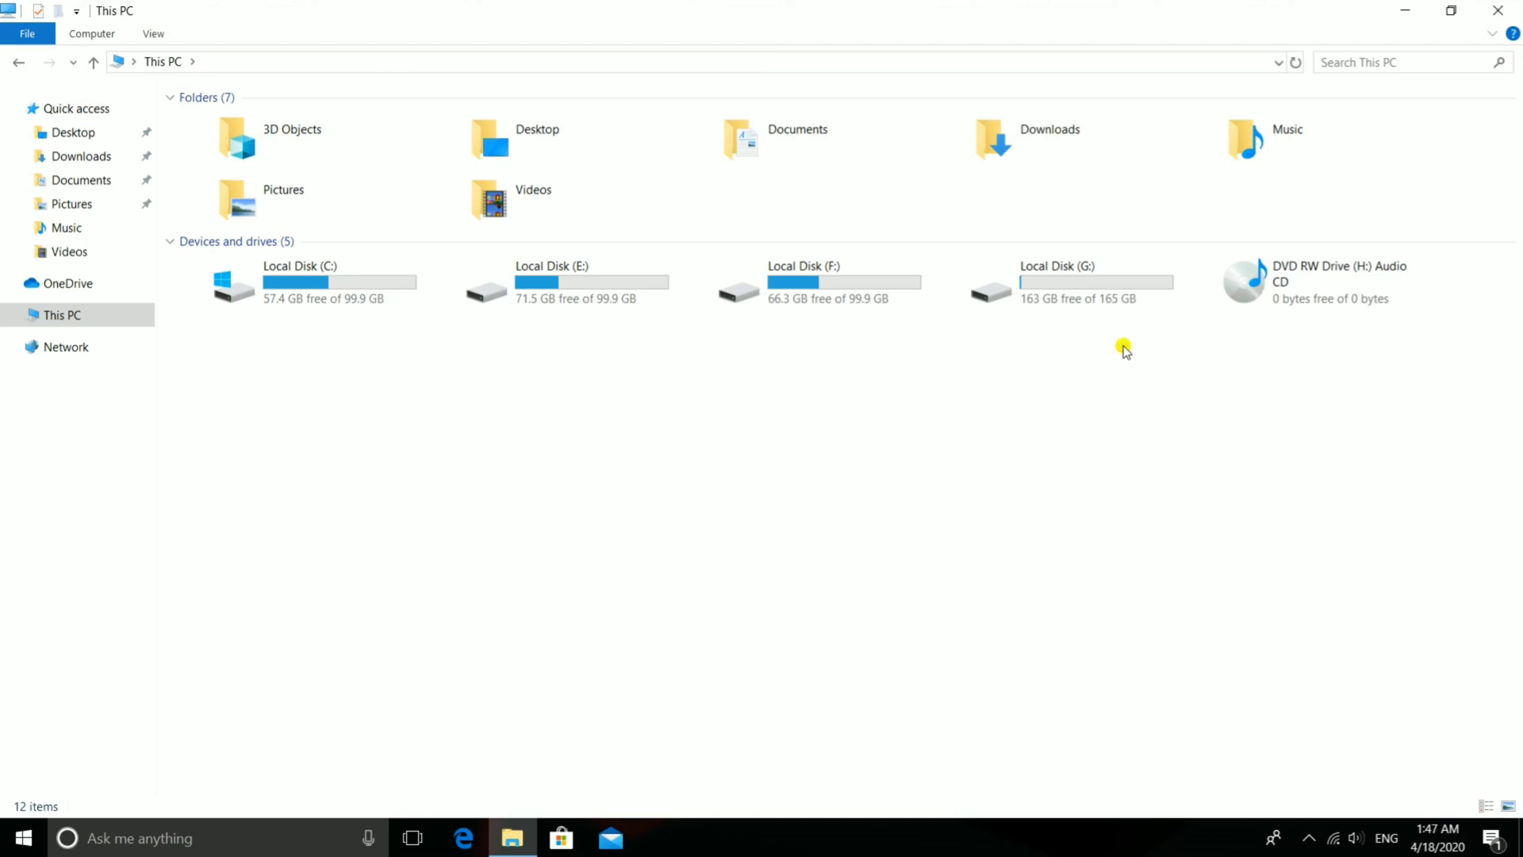
{"action": "right_click", "coordinate": [123, 318]}
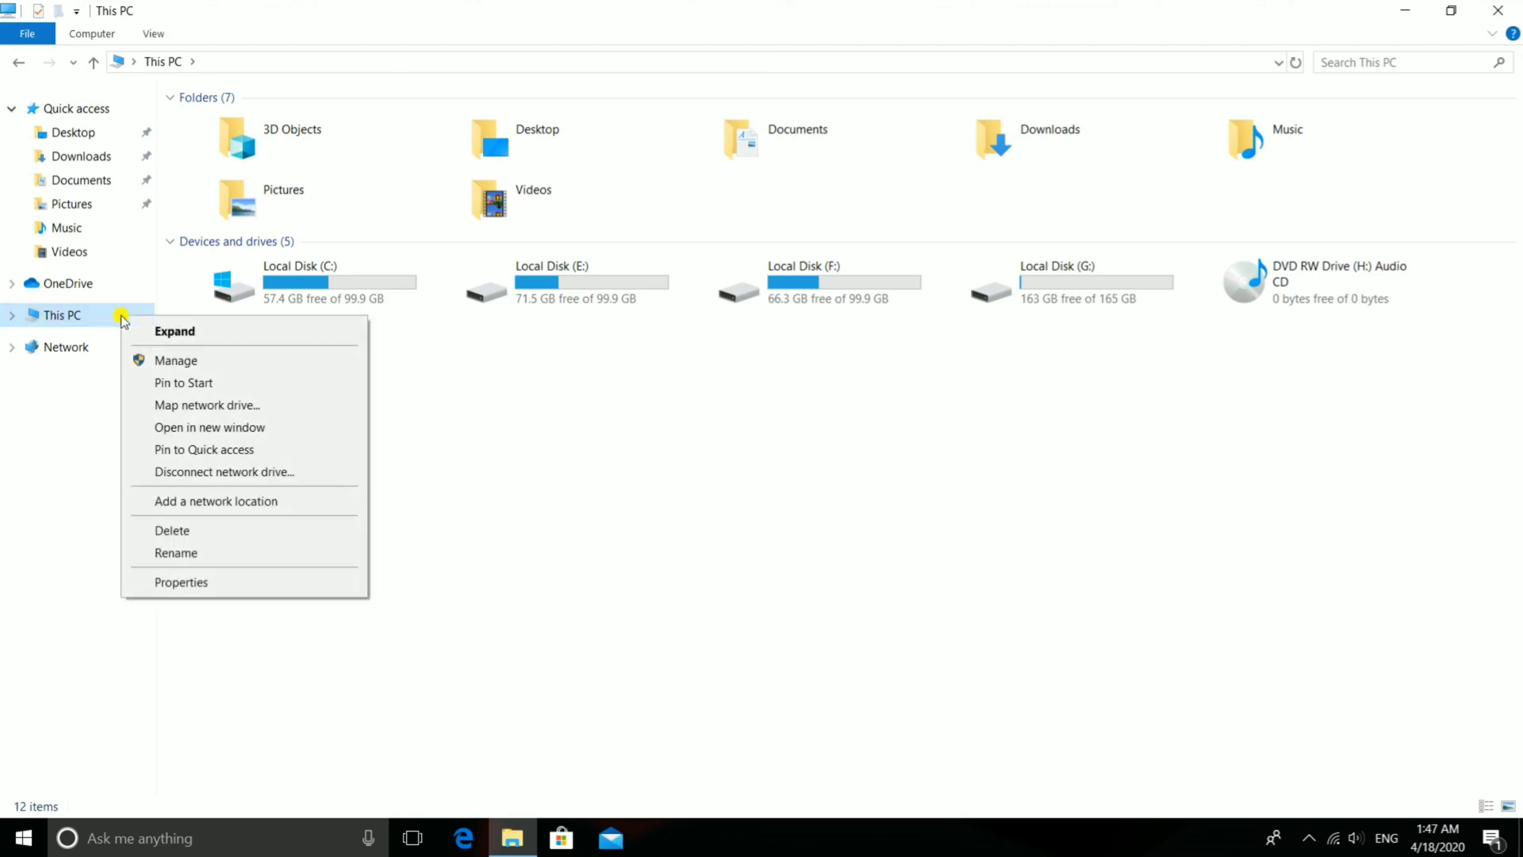
{"action": "left_click", "coordinate": [195, 581]}
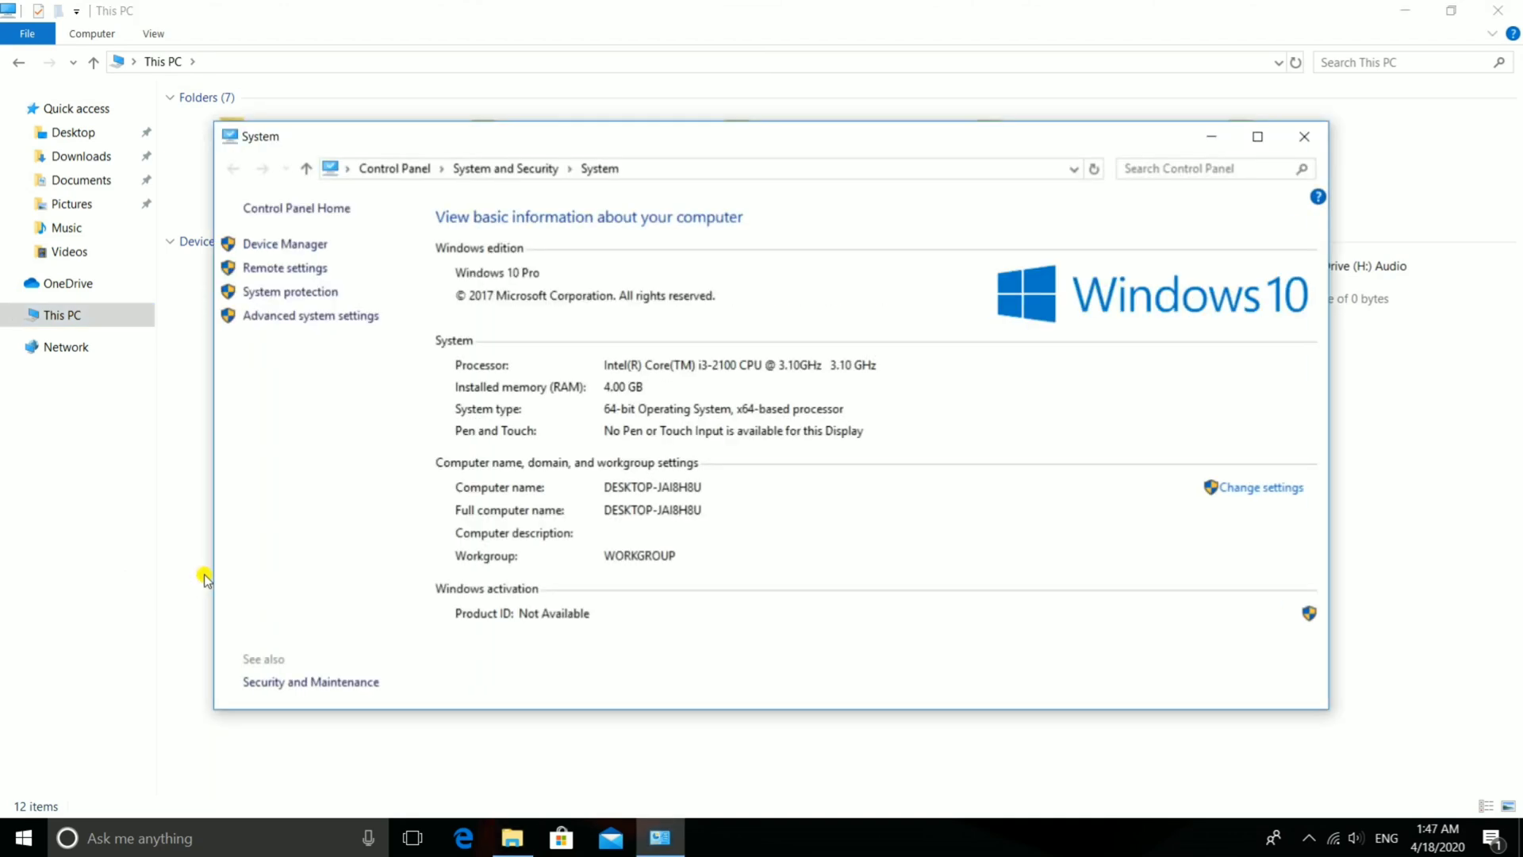
{"action": "key", "text": "super+Up"}
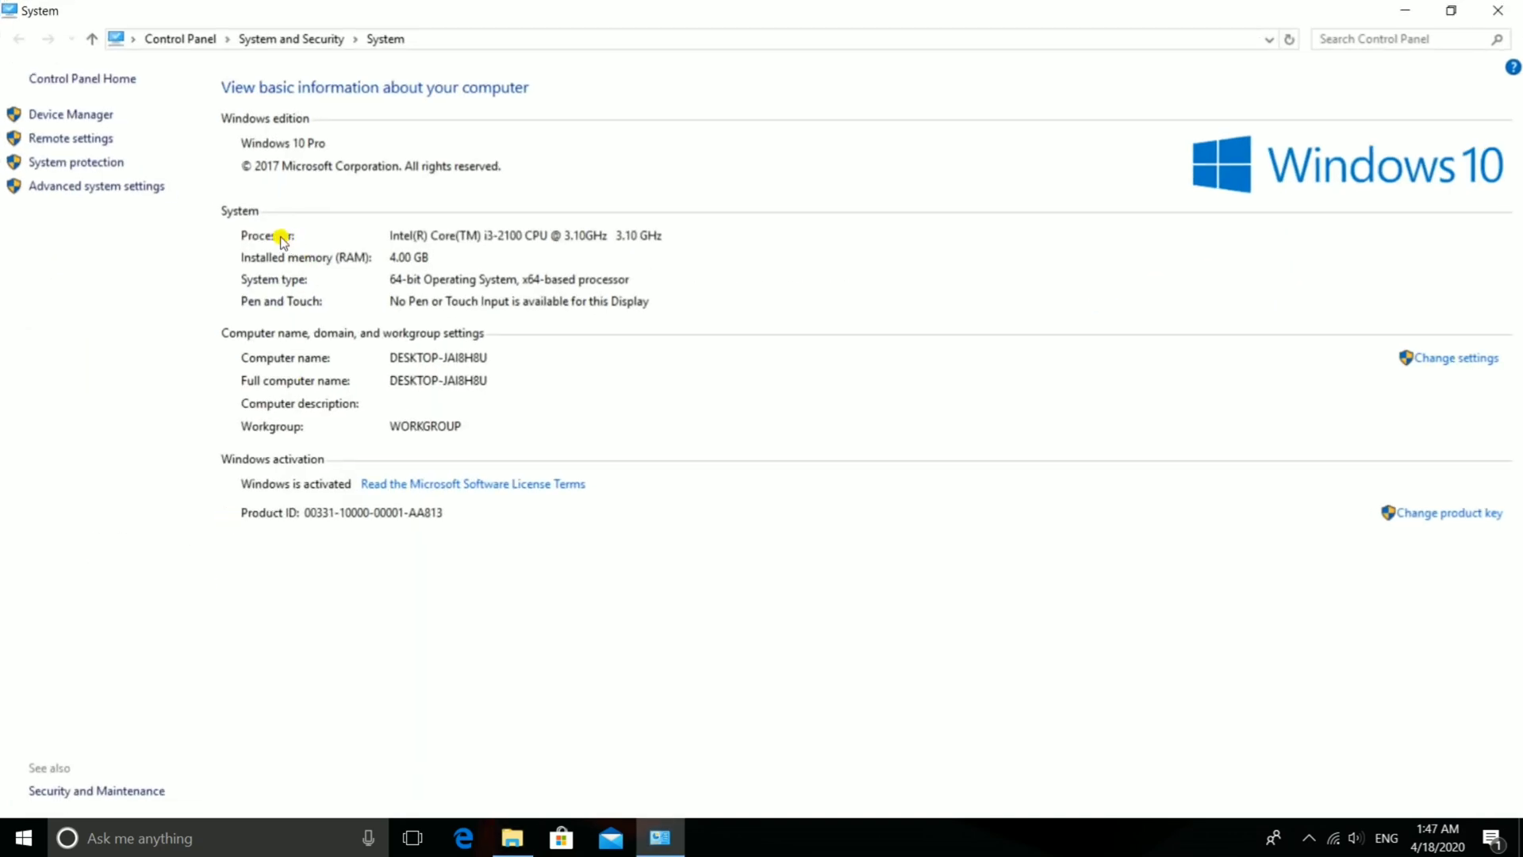
Step: Open Advanced system settings, then the Performance Options Advanced tab showing 3840 MB total paging size
{"action": "left_click", "coordinate": [127, 189]}
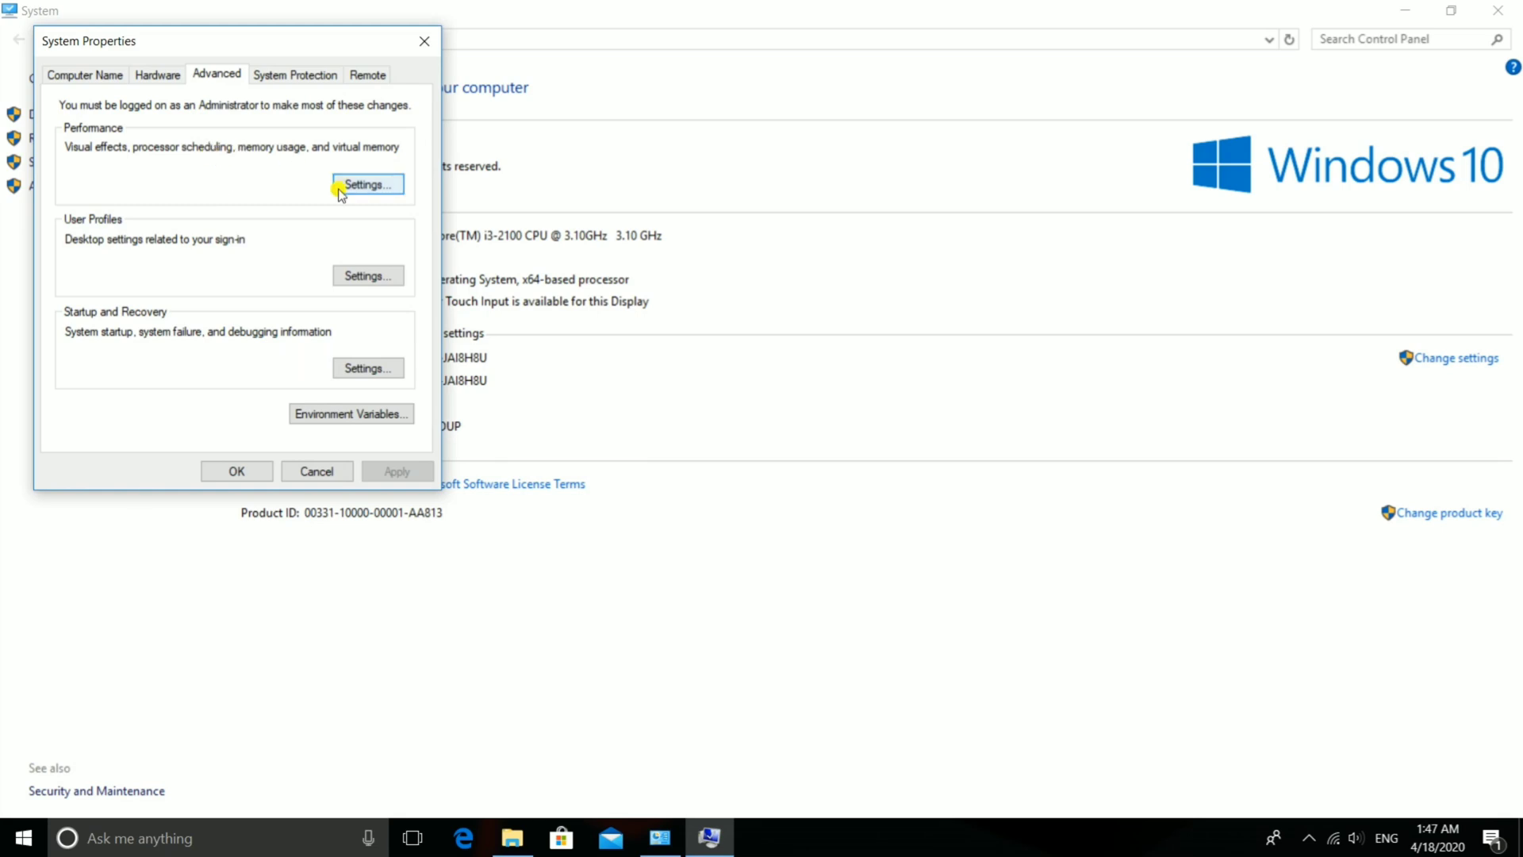
{"action": "left_click", "coordinate": [367, 187]}
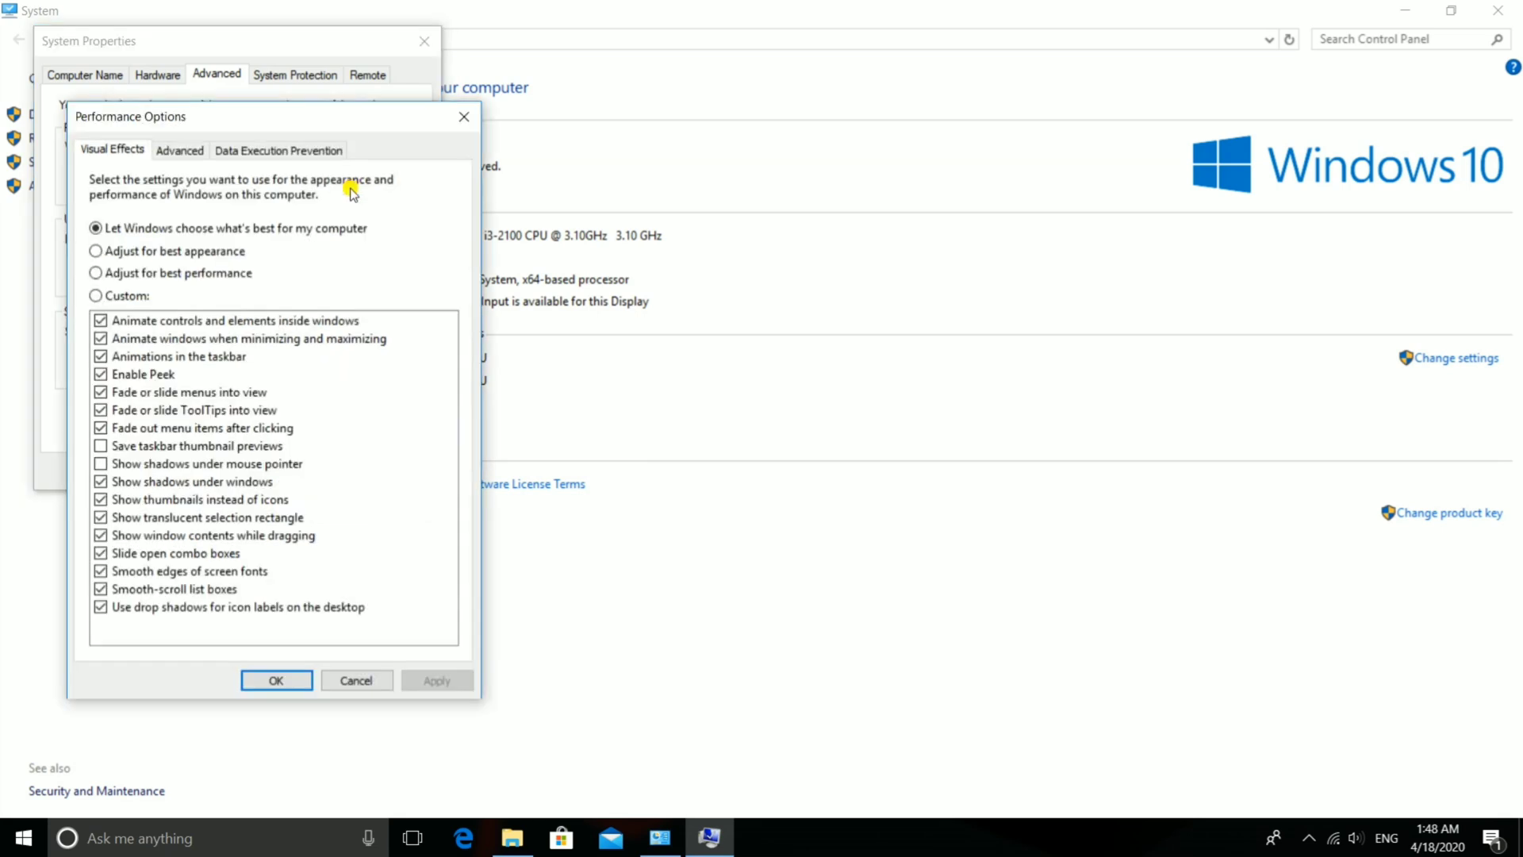
{"action": "left_click", "coordinate": [187, 153]}
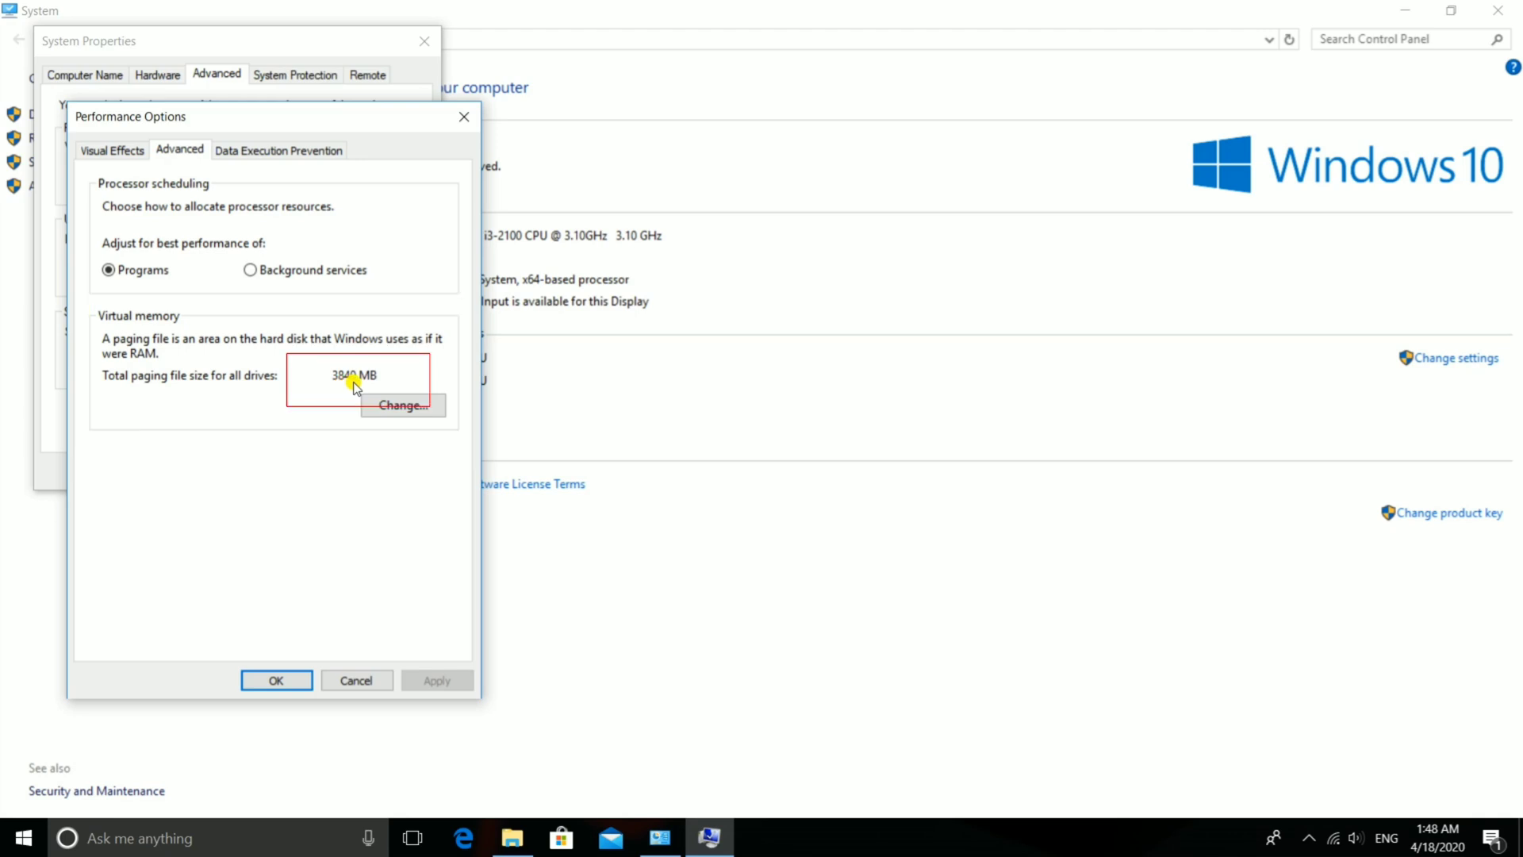
Step: Open the Virtual Memory dialog, leaving automatic paging file management turned off
{"action": "left_click", "coordinate": [381, 405]}
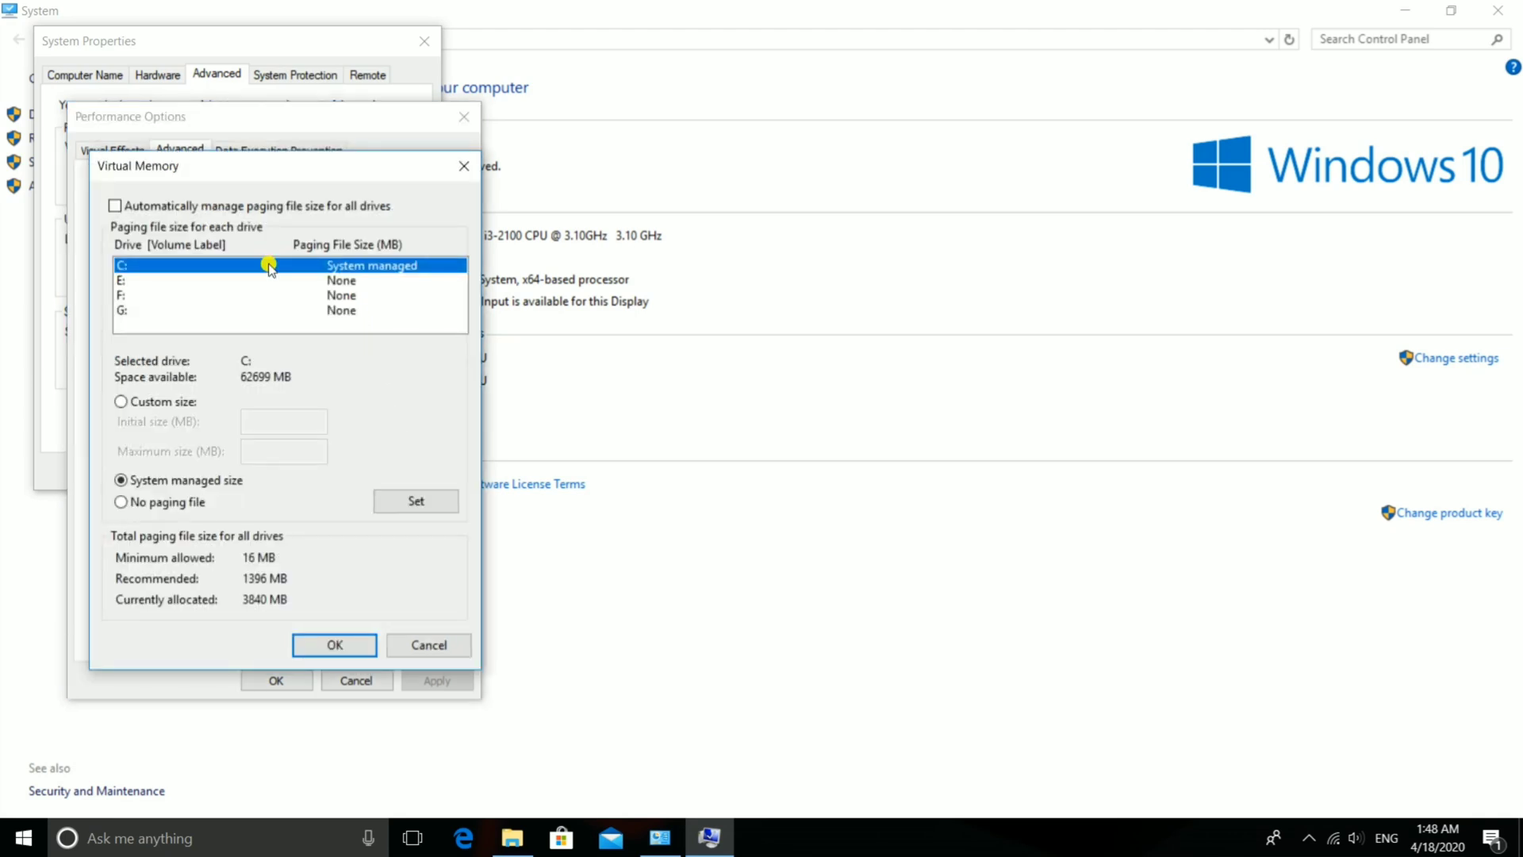
{"action": "left_click", "coordinate": [116, 205]}
{"action": "left_click", "coordinate": [116, 205]}
Step: Select drive E and switch it to Custom size, ready to enter its initial size
{"action": "left_click", "coordinate": [333, 280]}
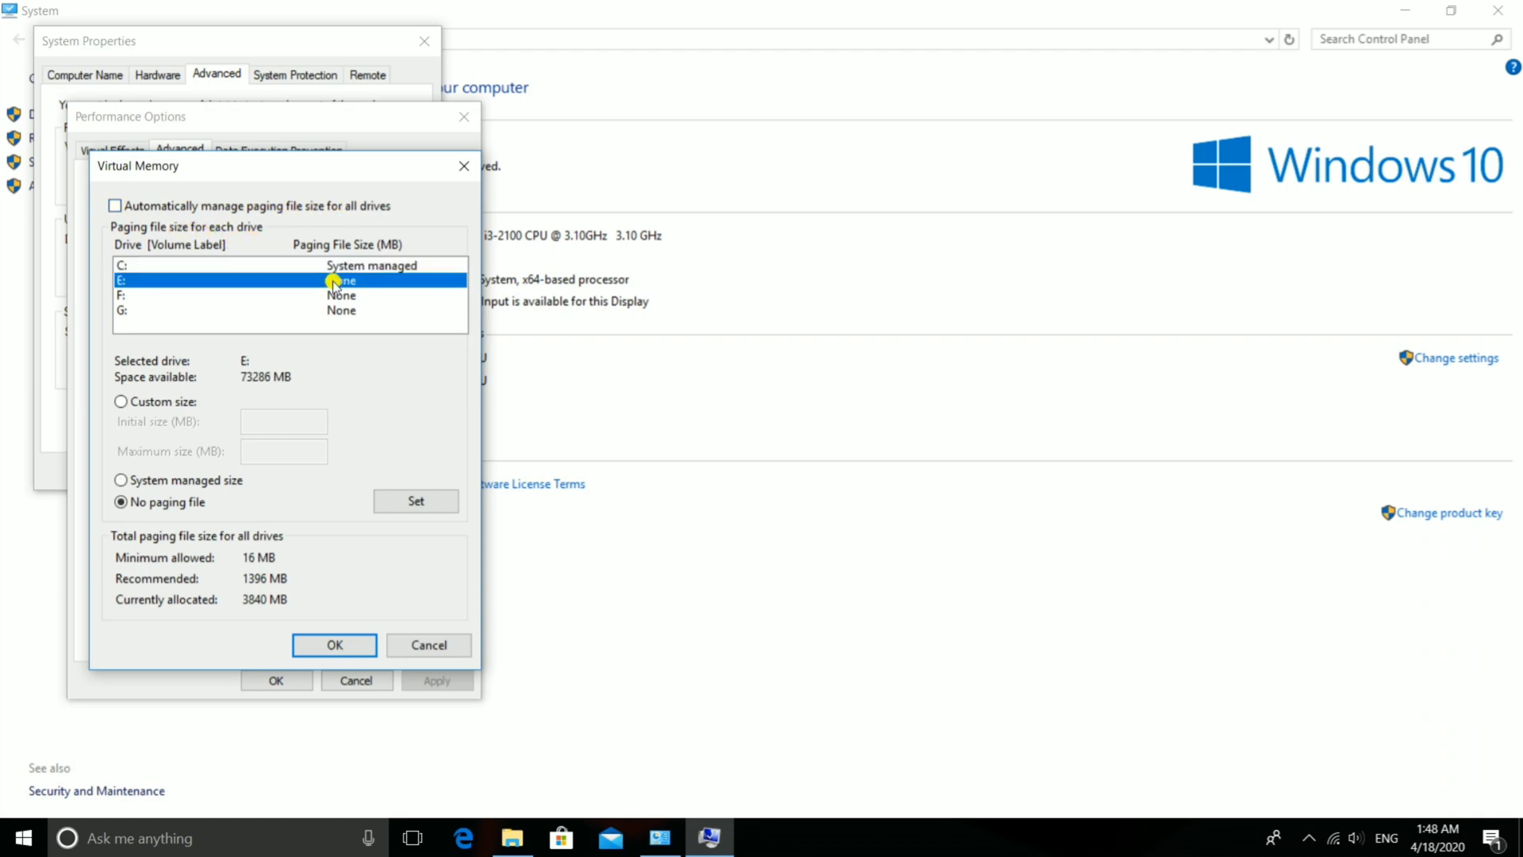
{"action": "left_click", "coordinate": [330, 295]}
{"action": "left_click", "coordinate": [330, 310]}
{"action": "left_click", "coordinate": [333, 280]}
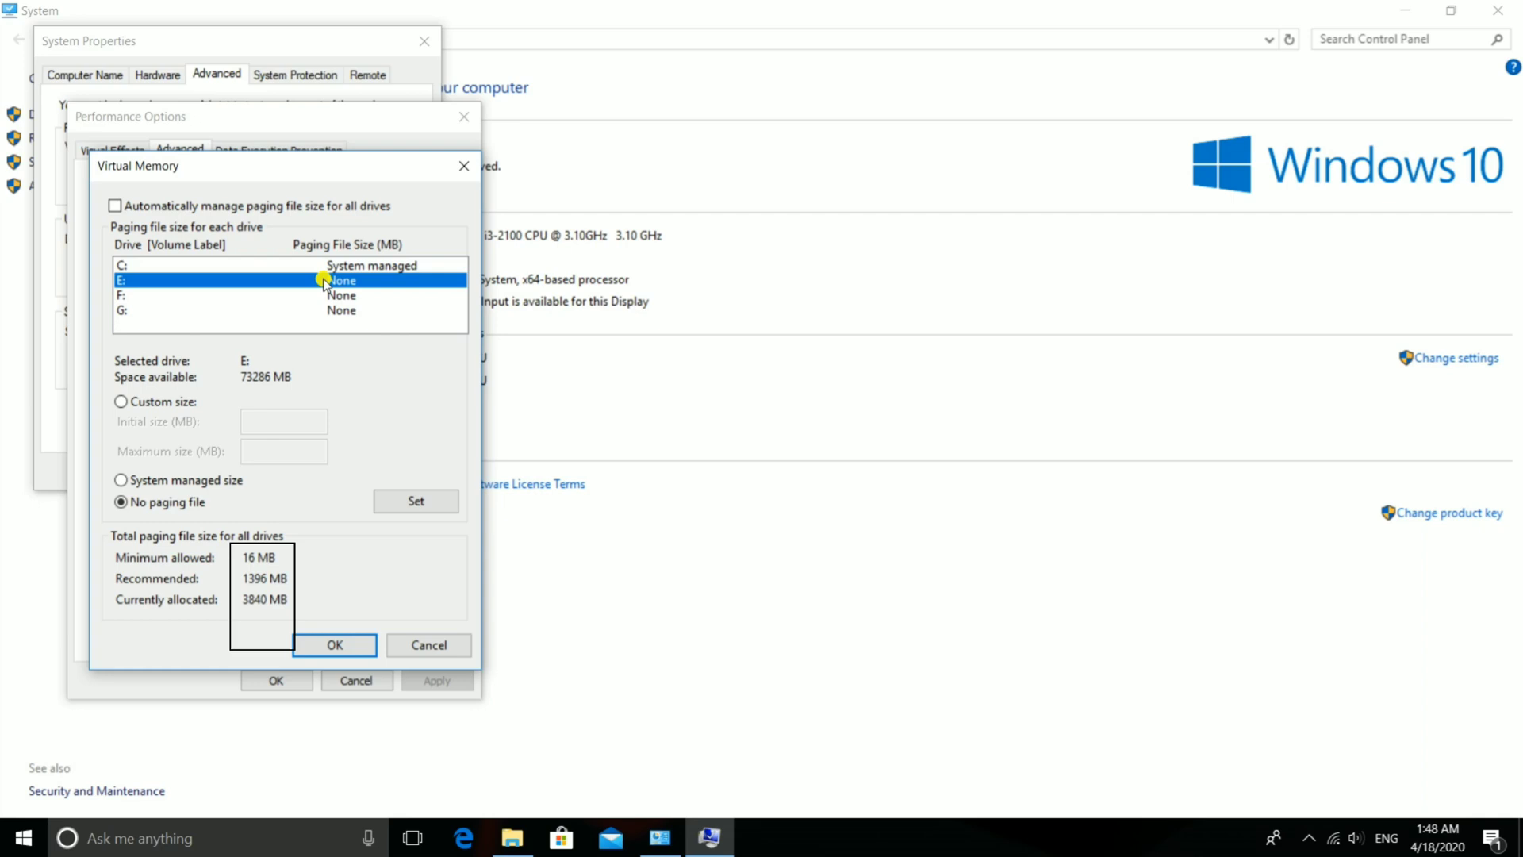
{"action": "left_click", "coordinate": [273, 265]}
{"action": "left_click", "coordinate": [300, 281]}
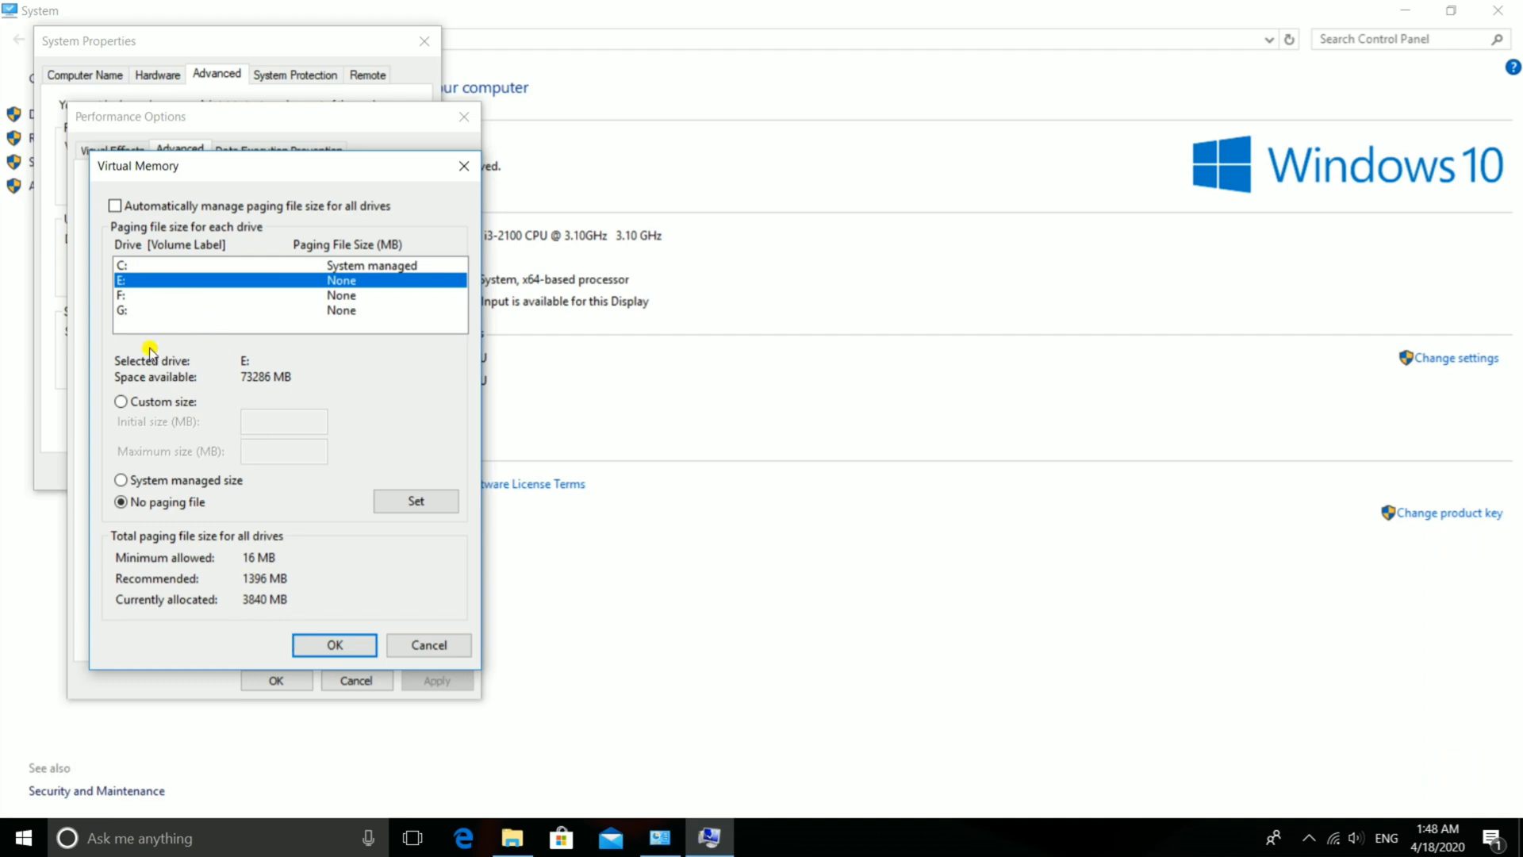
{"action": "left_click", "coordinate": [121, 401]}
{"action": "left_click", "coordinate": [265, 421]}
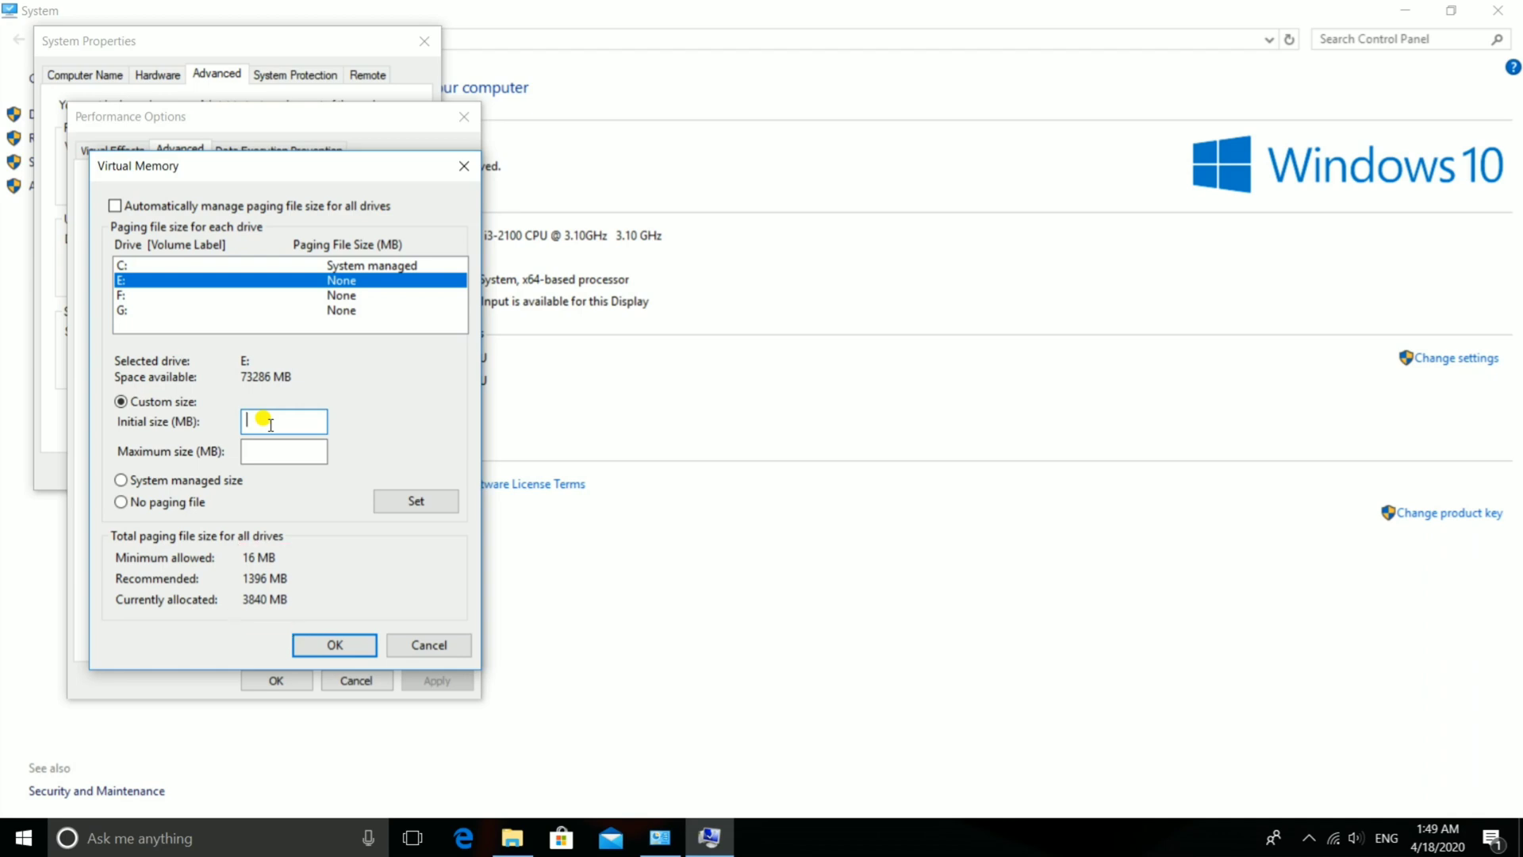
Step: Set drive E's paging file to initial 1000 MB and maximum 1400 MB
{"action": "type", "text": "1000"}
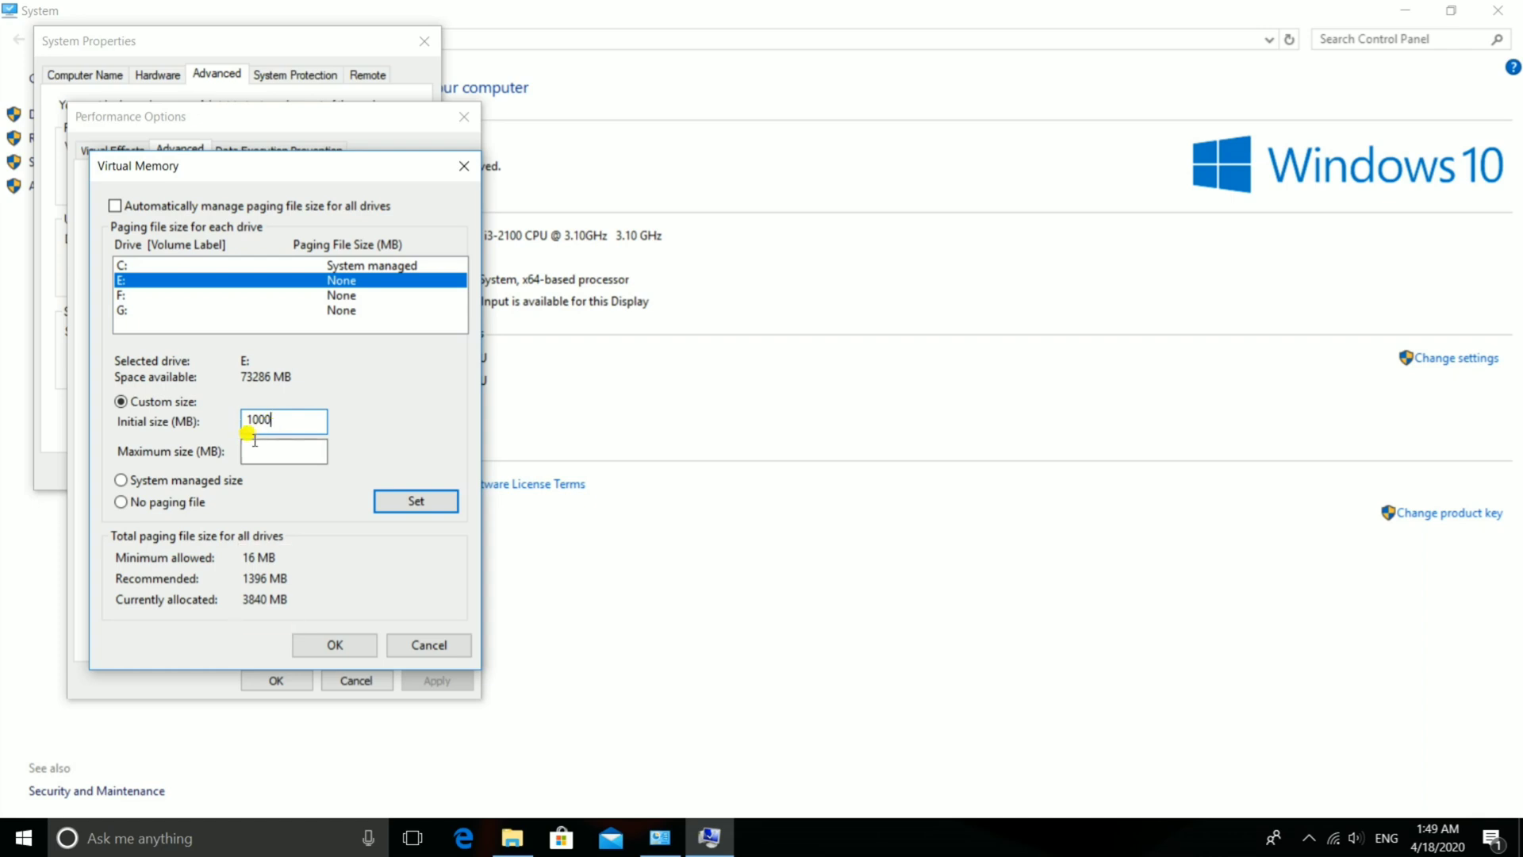
{"action": "left_click", "coordinate": [254, 449]}
{"action": "type", "text": "2000"}
{"action": "left_click", "coordinate": [396, 501]}
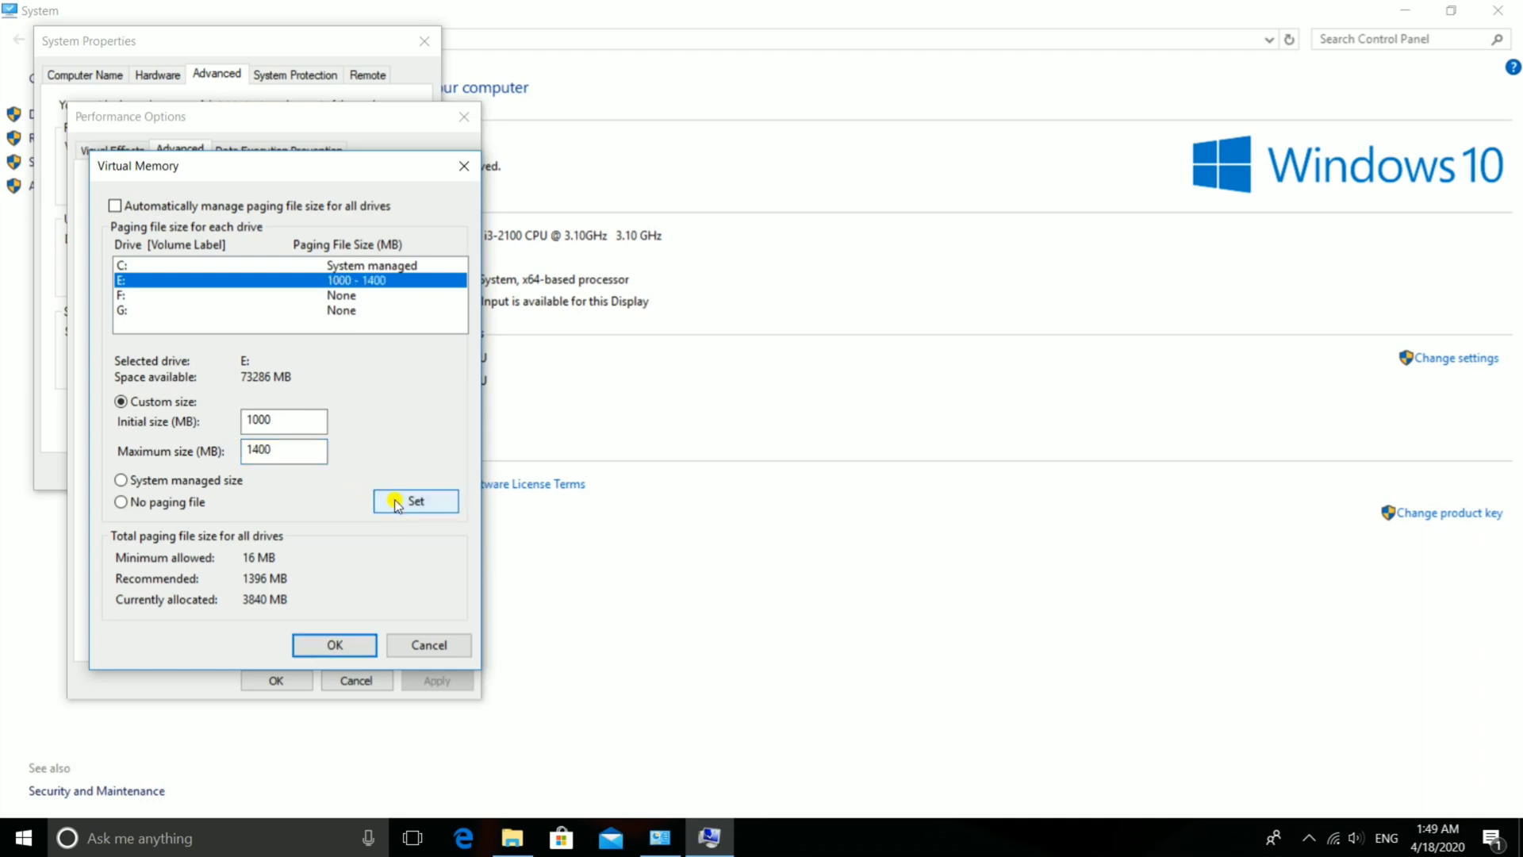
Step: Give drive F a custom paging file of 1000–1400 MB
{"action": "left_click", "coordinate": [366, 296]}
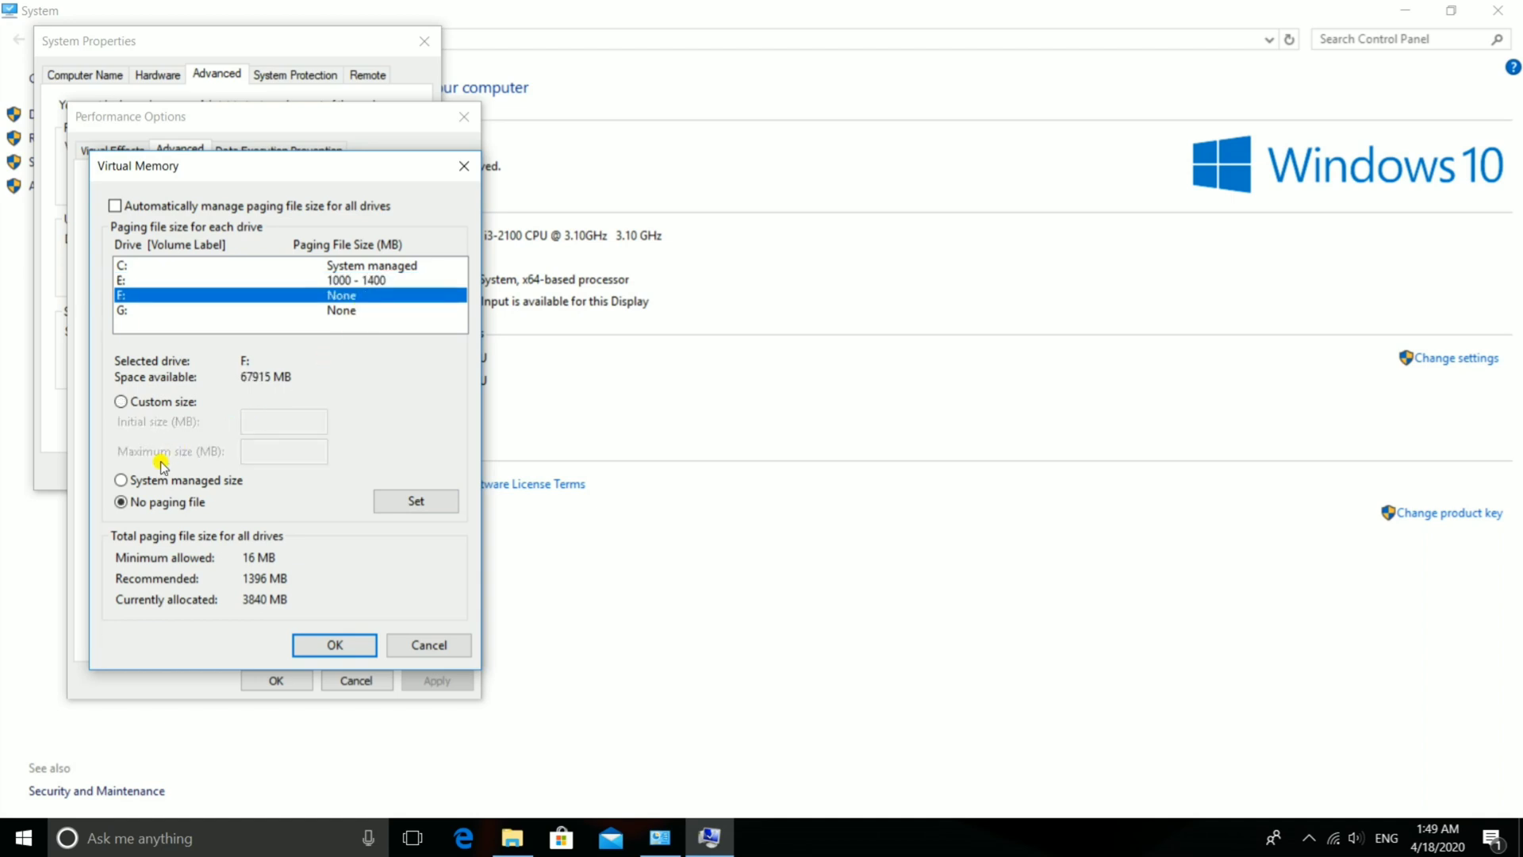
{"action": "left_click", "coordinate": [123, 403]}
{"action": "left_click", "coordinate": [272, 419]}
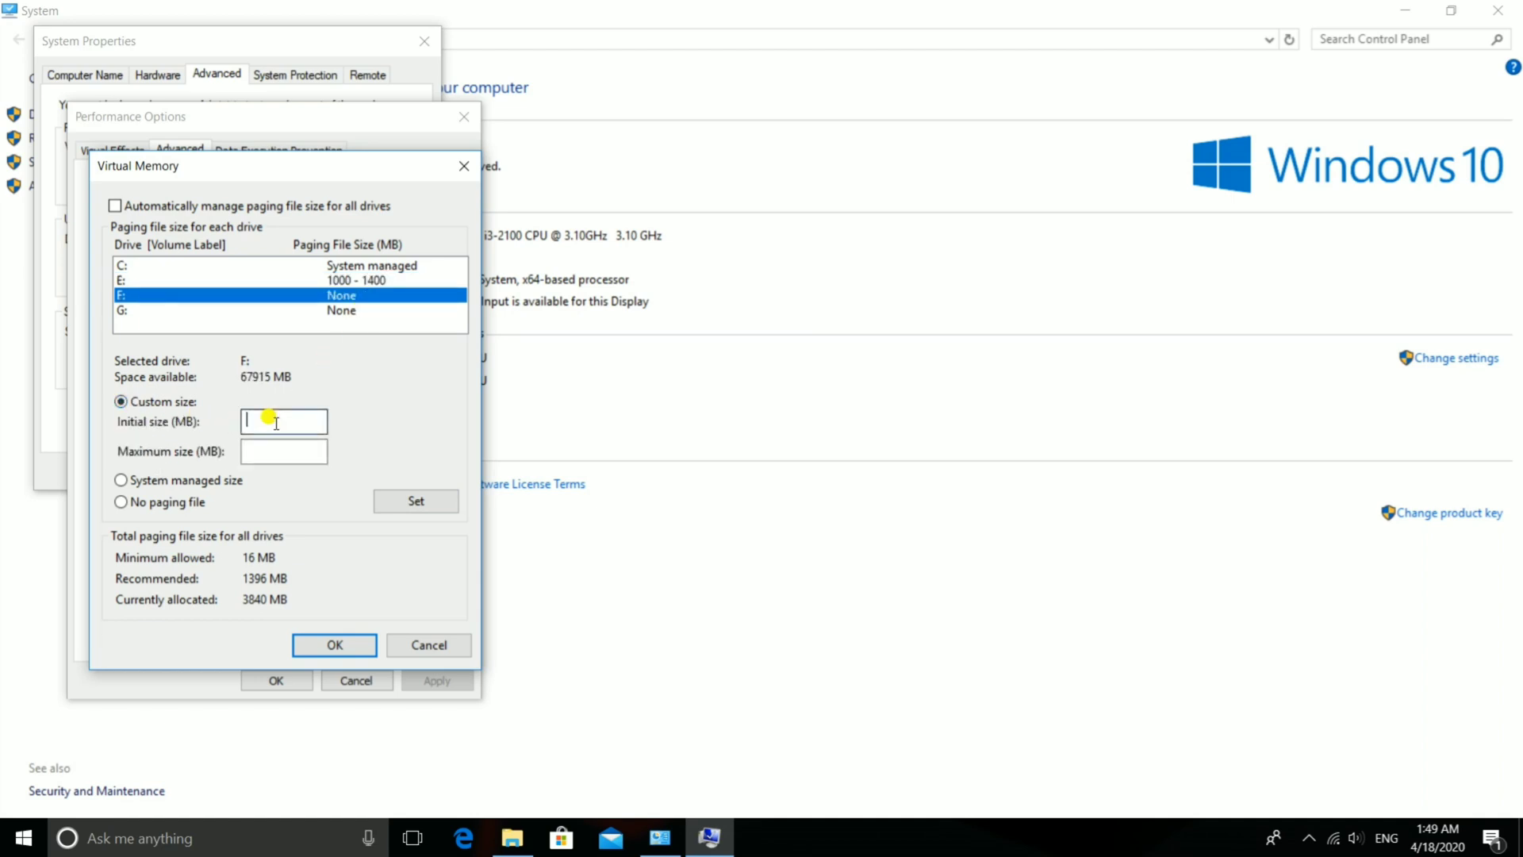
{"action": "type", "text": "1000"}
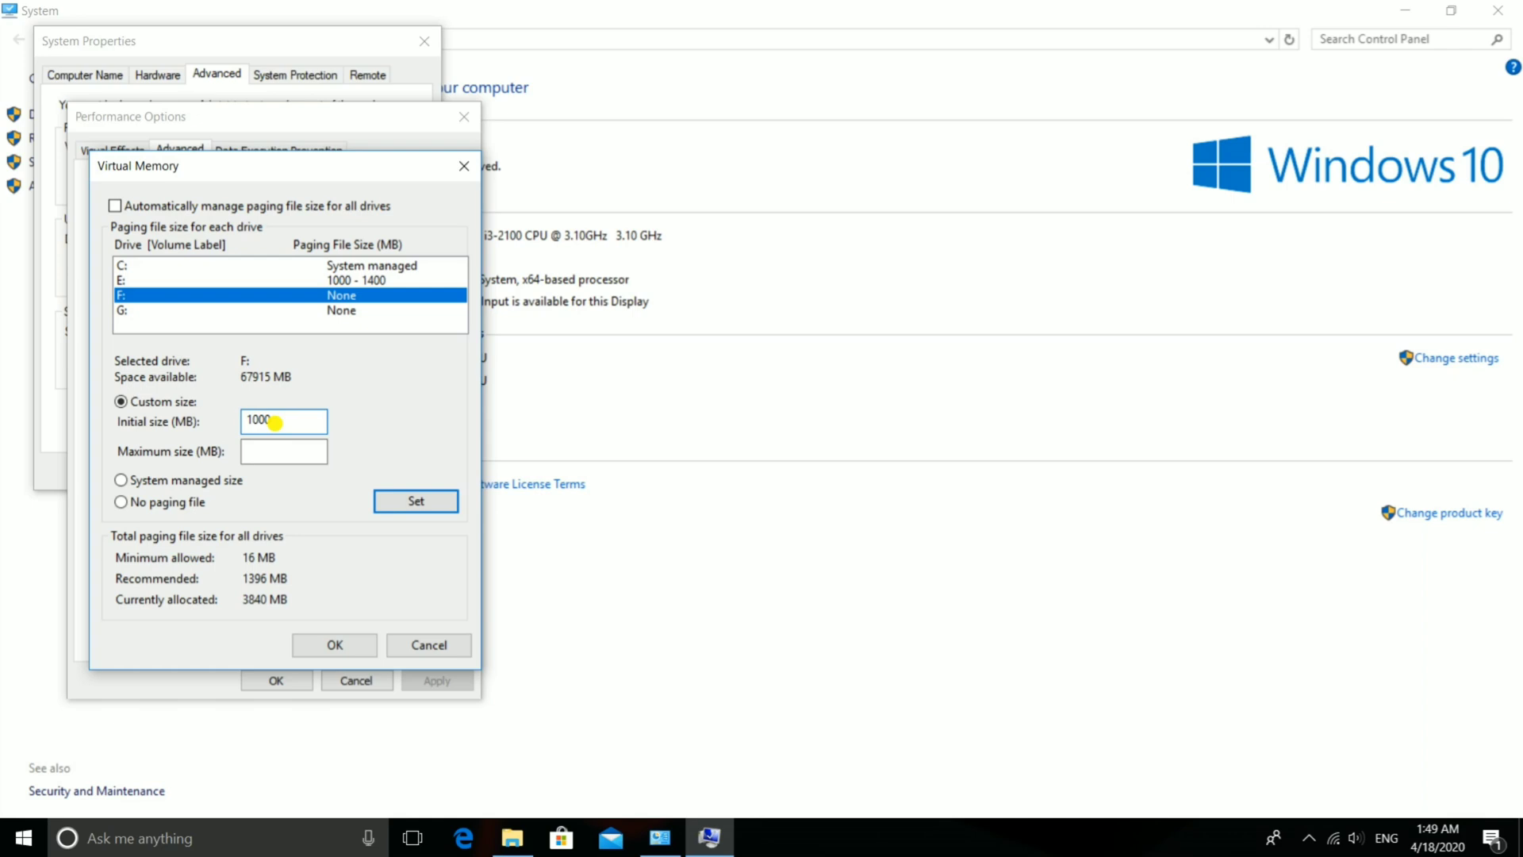
{"action": "left_click", "coordinate": [254, 449]}
{"action": "type", "text": "1400"}
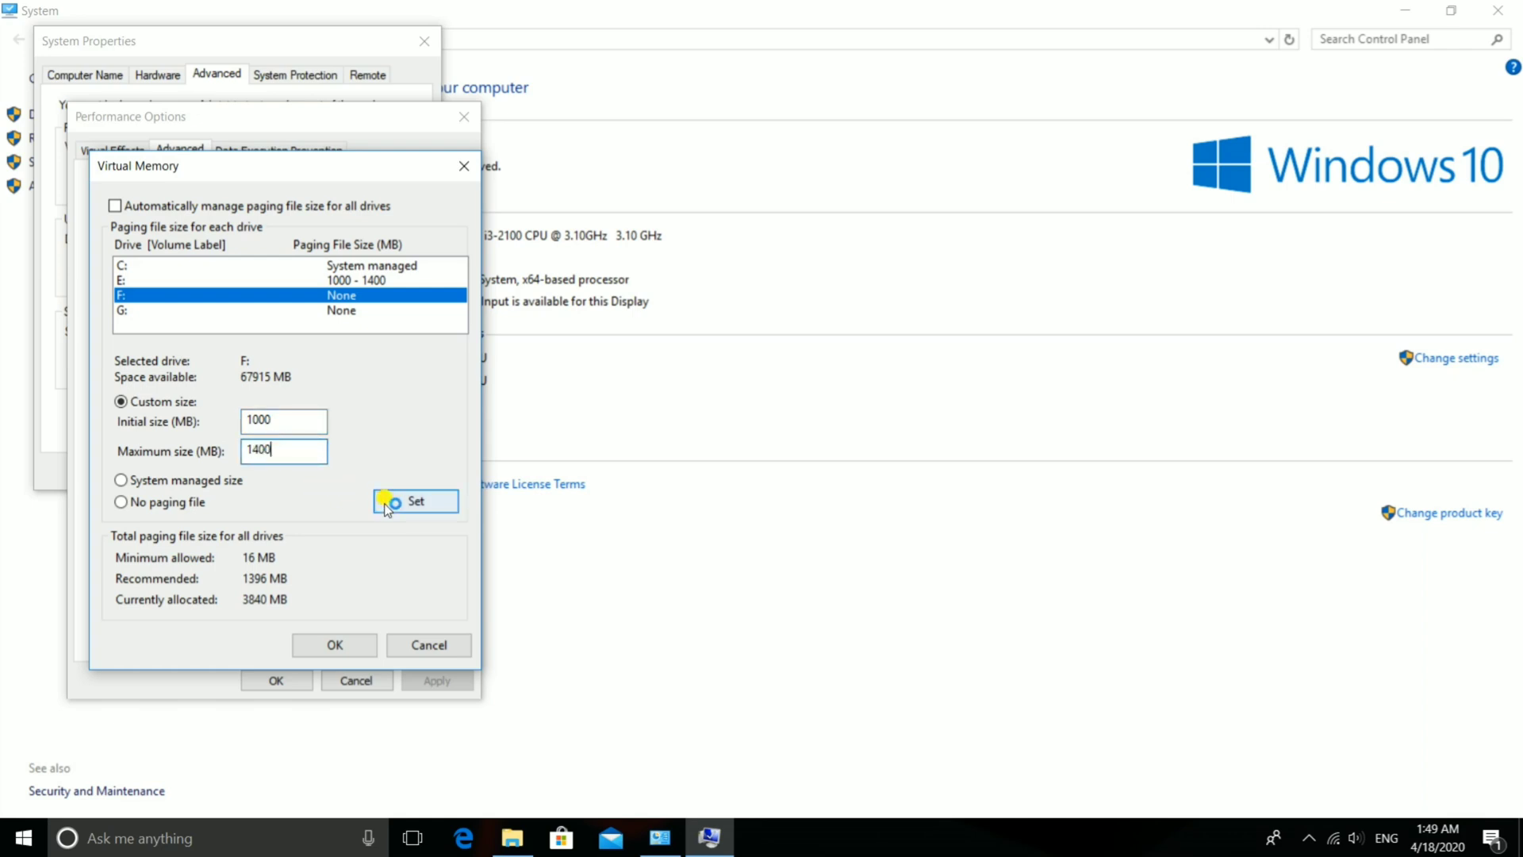
{"action": "left_click", "coordinate": [404, 500]}
Step: Give drive G a custom 1000–1400 MB paging file and confirm the Virtual Memory settings
{"action": "left_click", "coordinate": [340, 310]}
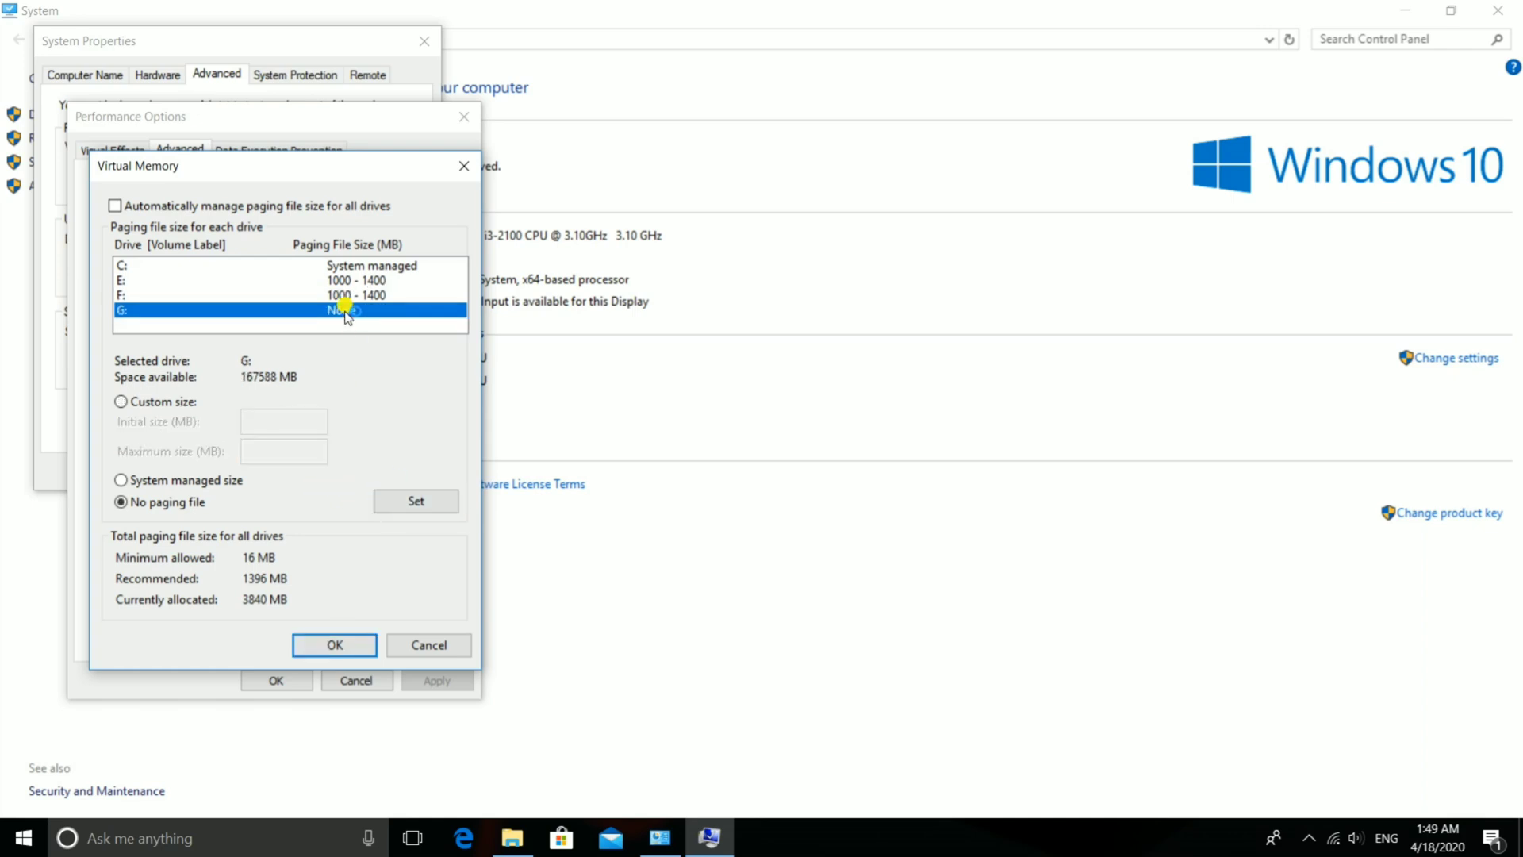
{"action": "left_click", "coordinate": [121, 401]}
{"action": "left_click", "coordinate": [248, 420]}
{"action": "type", "text": "100"}
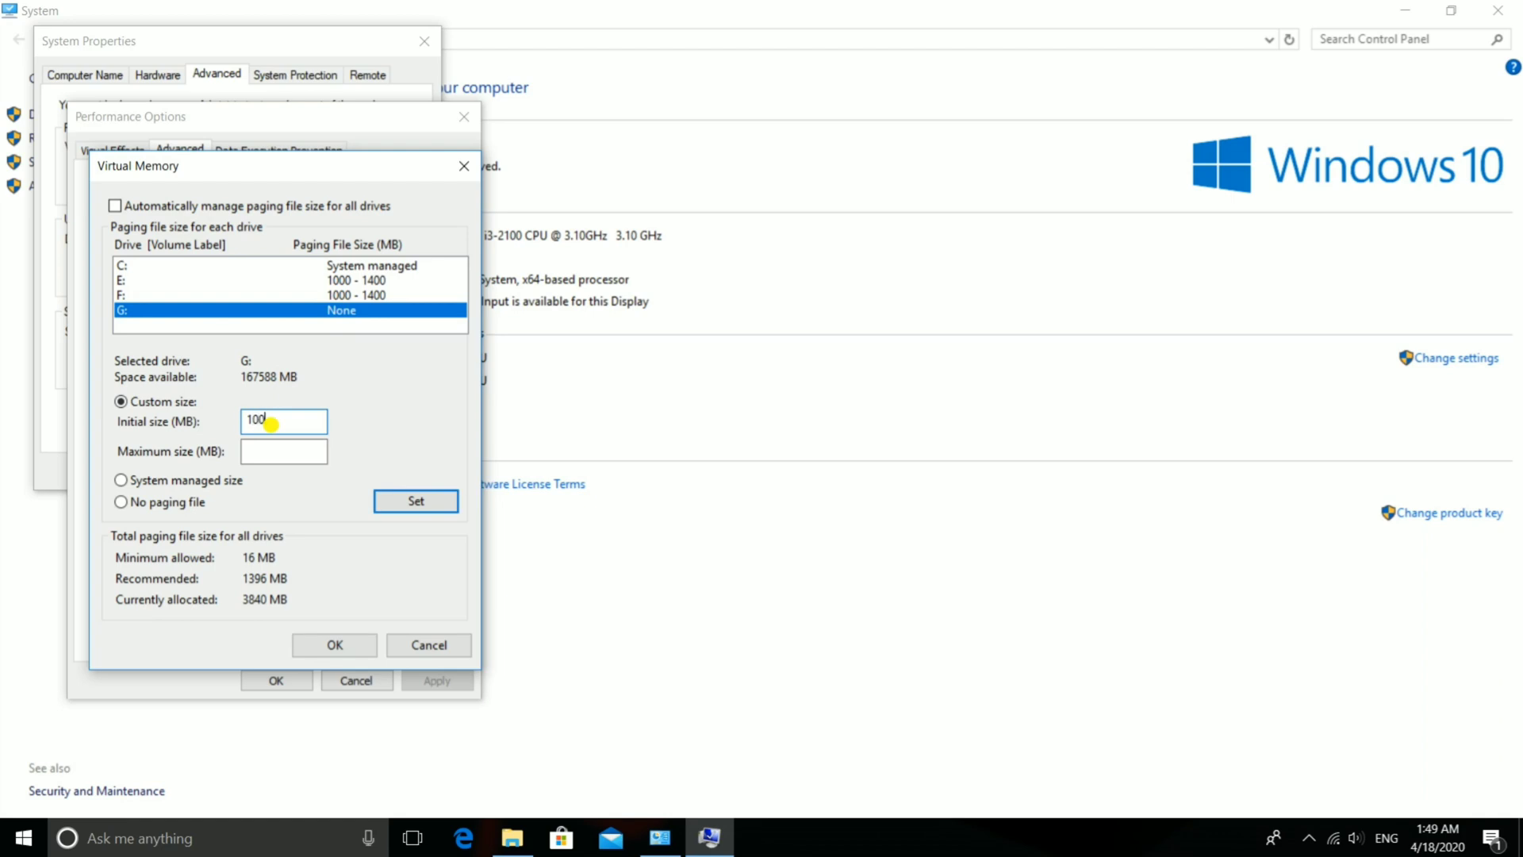
{"action": "type", "text": "0"}
{"action": "left_click", "coordinate": [274, 449]}
{"action": "type", "text": "1400"}
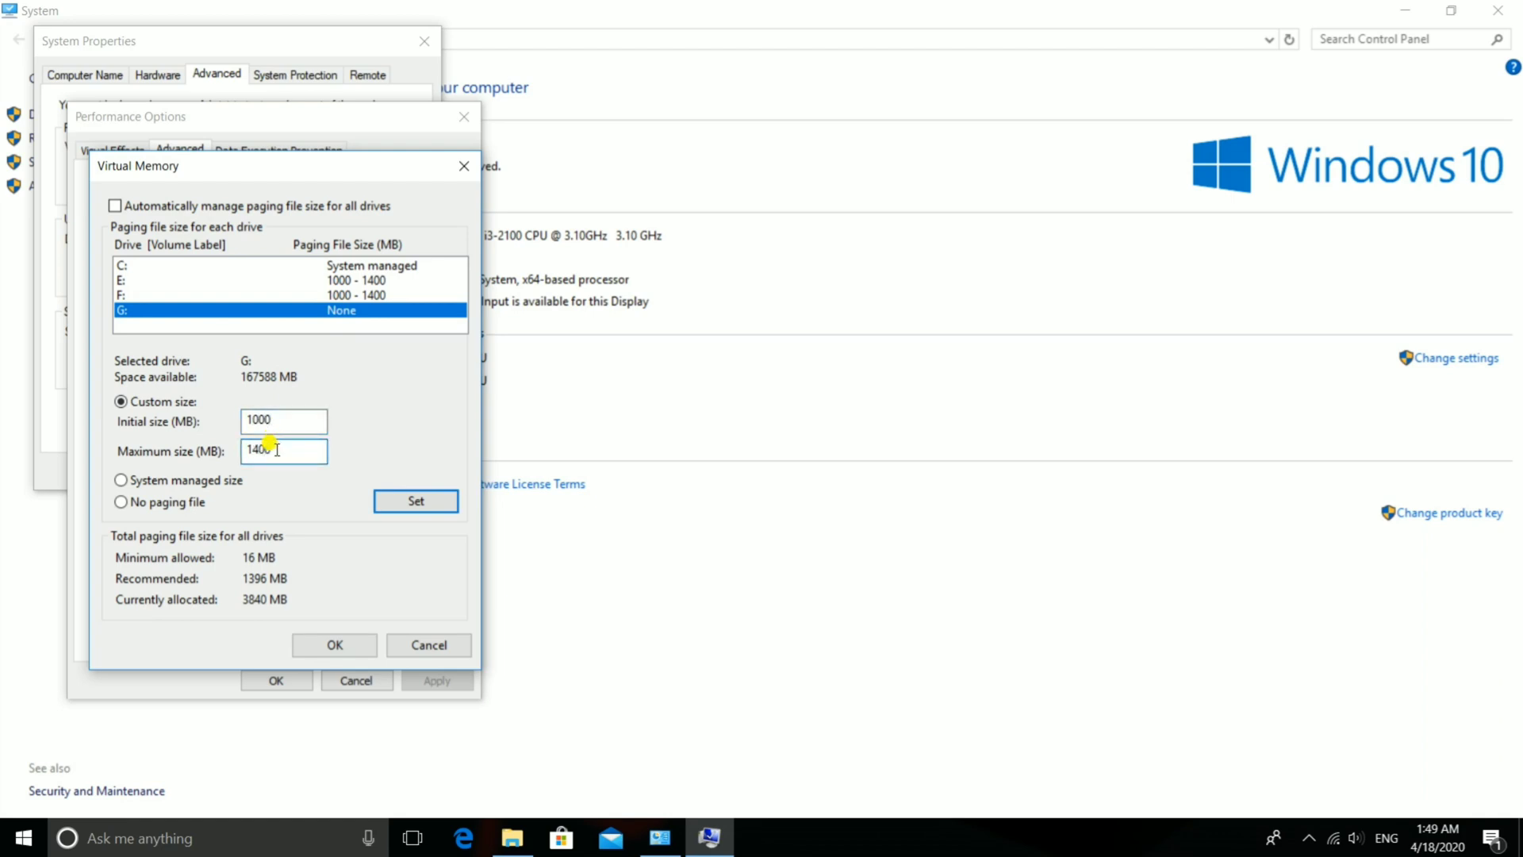
{"action": "left_click", "coordinate": [406, 501]}
{"action": "left_click", "coordinate": [327, 643]}
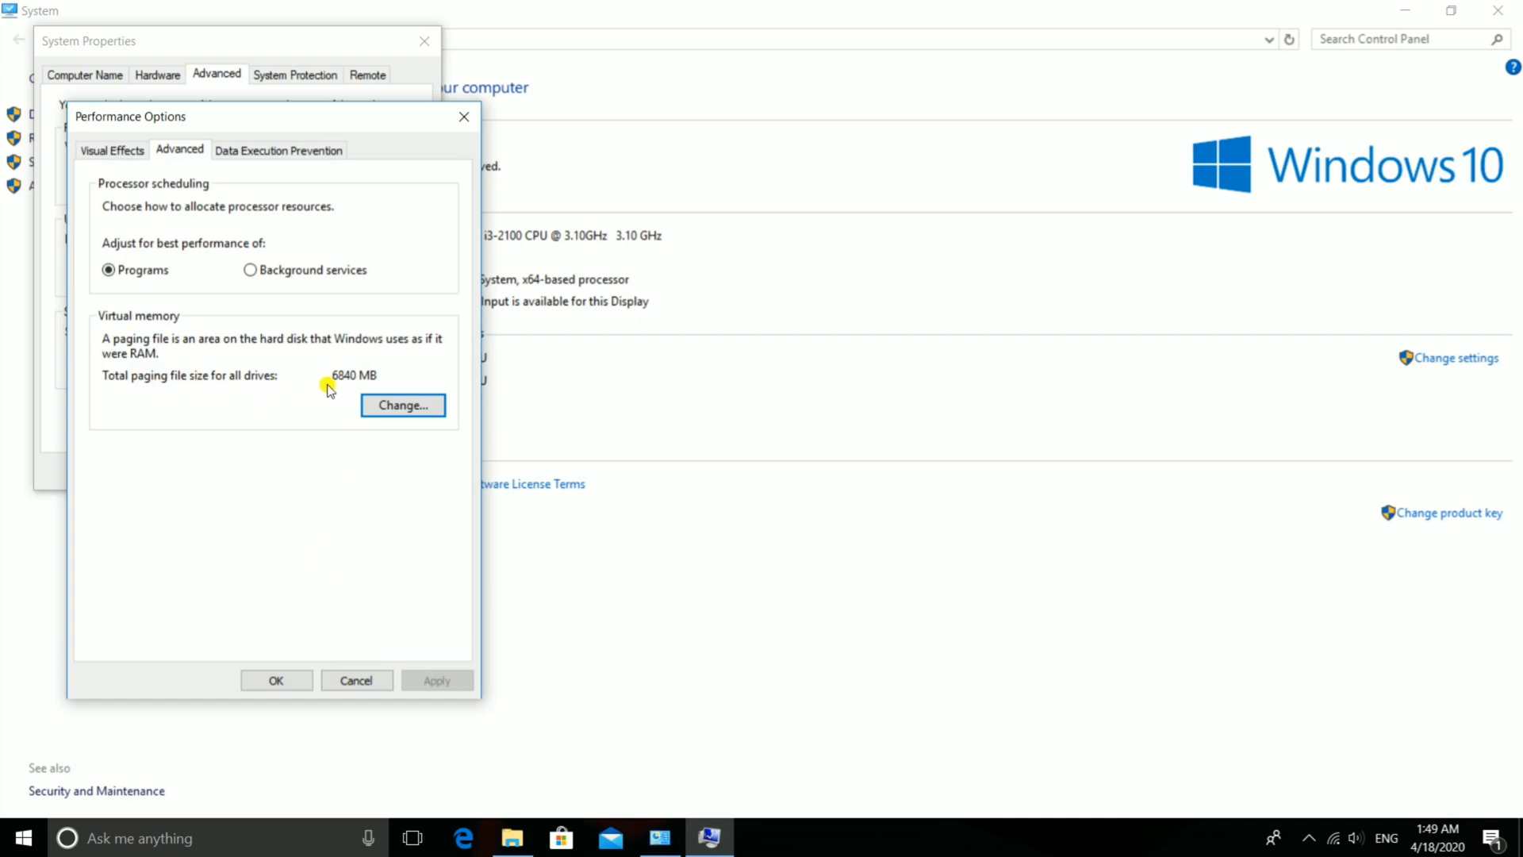
Step: Confirm Performance Options and System Properties with OK, then close the System and This PC windows
{"action": "left_click", "coordinate": [270, 680]}
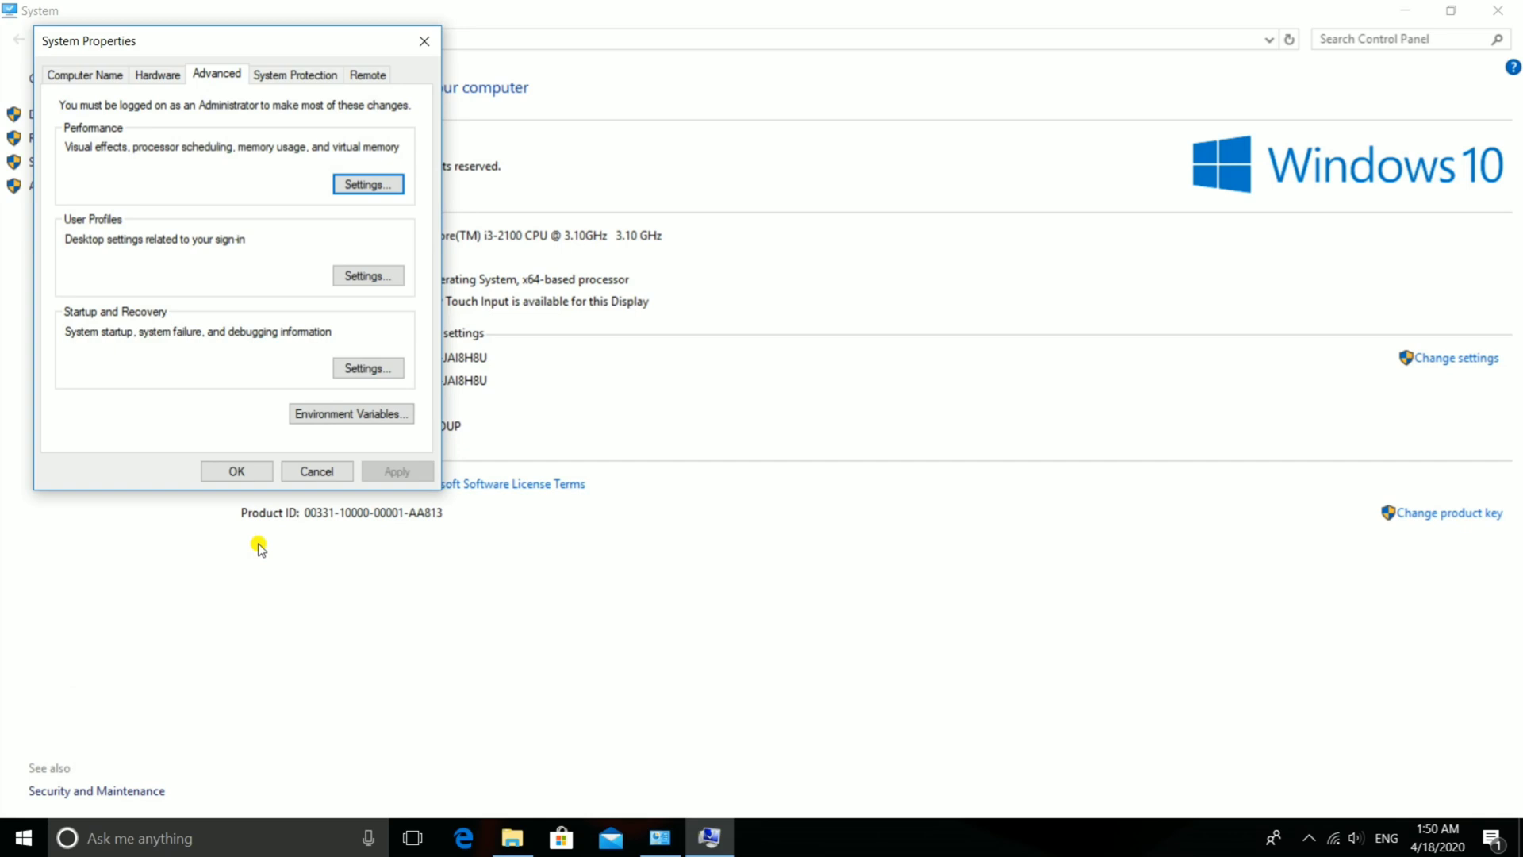
{"action": "left_click", "coordinate": [257, 471]}
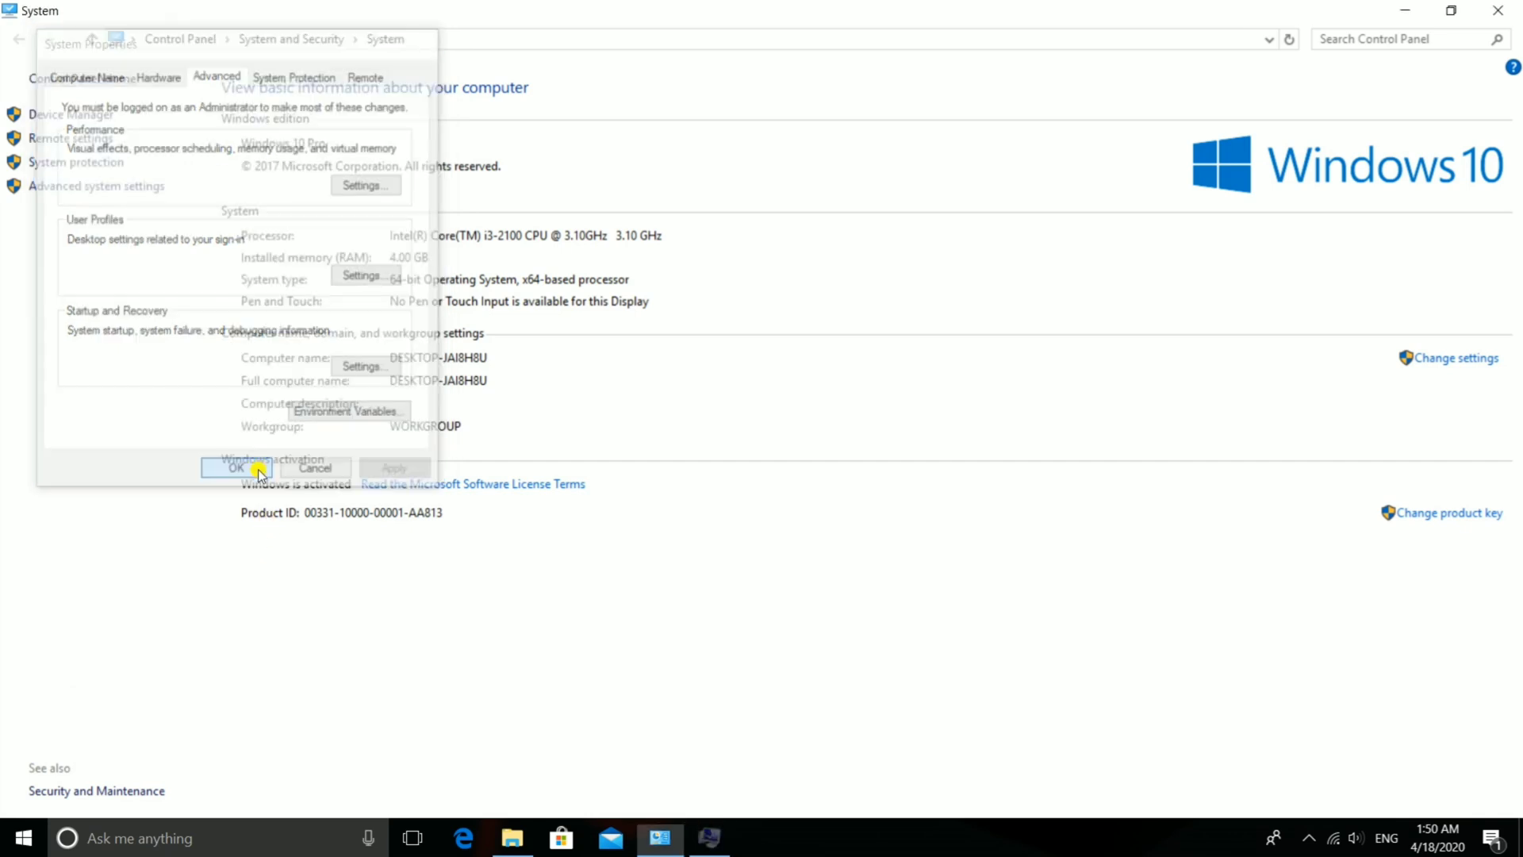
{"action": "left_click", "coordinate": [1497, 10]}
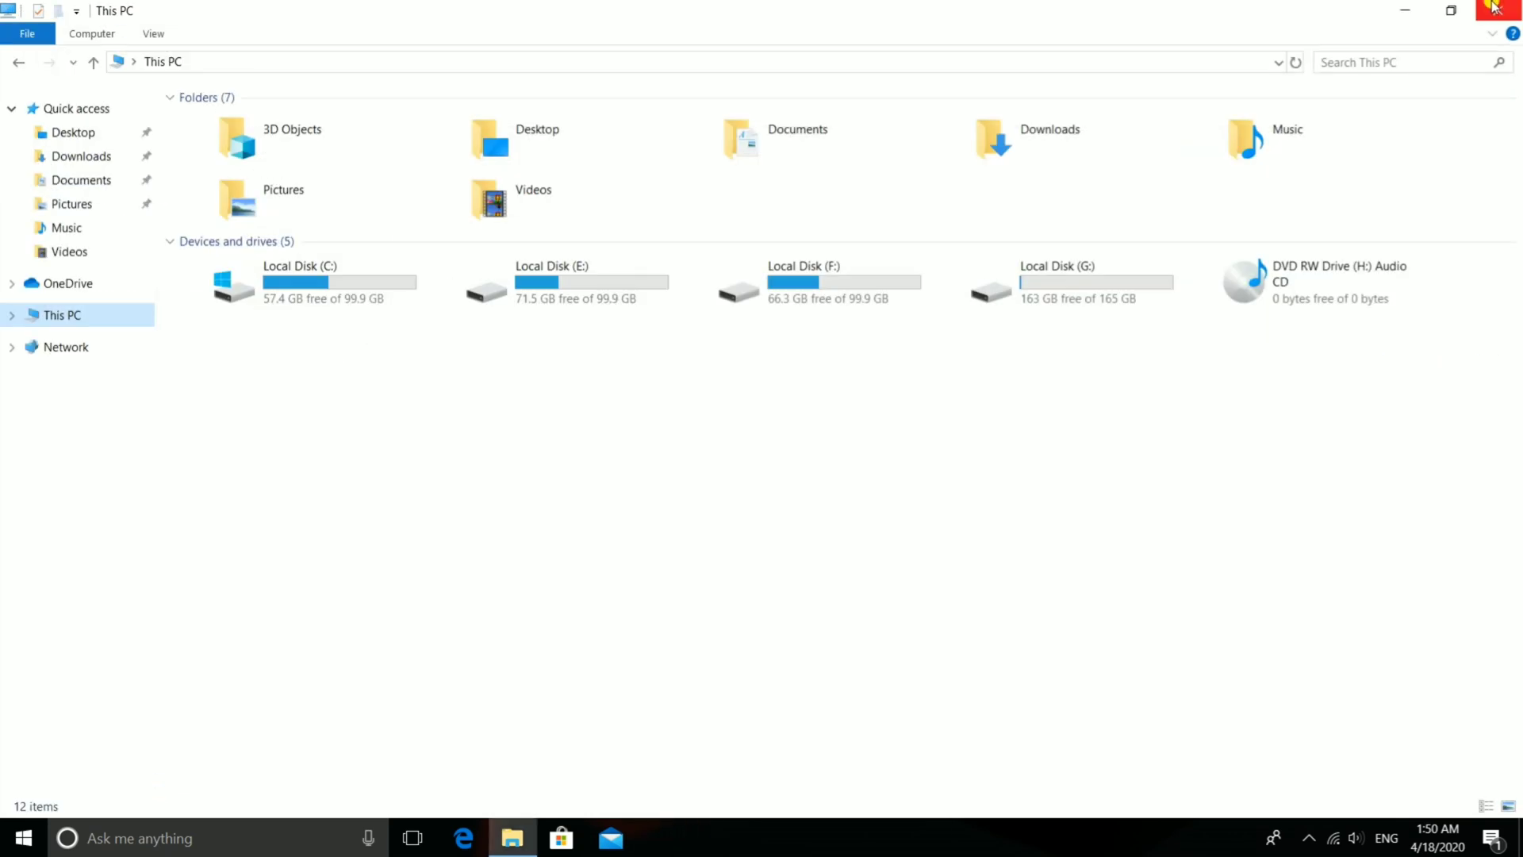
{"action": "left_click", "coordinate": [1497, 10]}
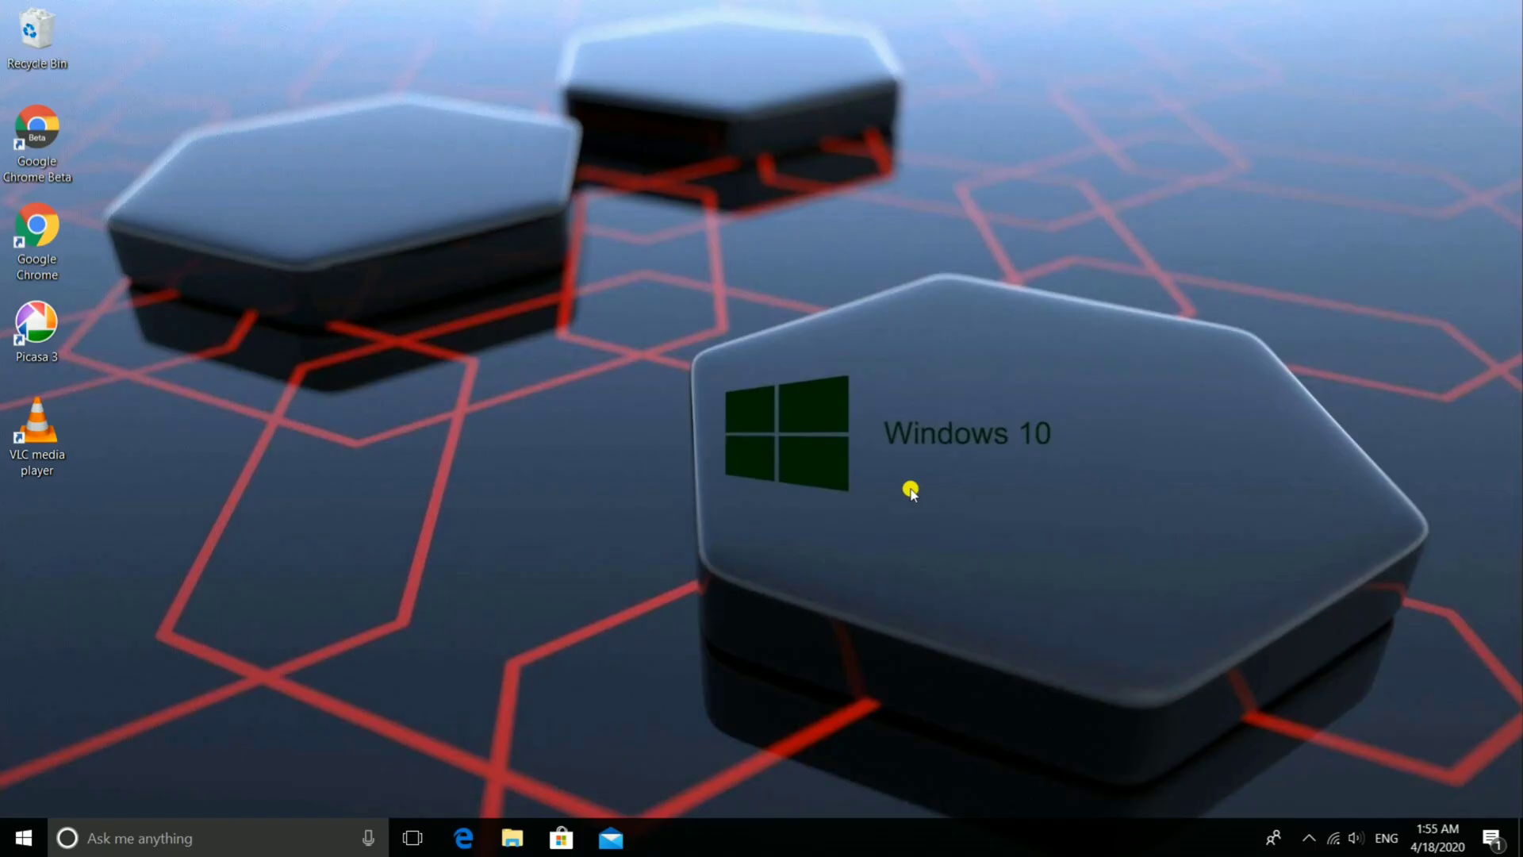
{"action": "key", "text": "super+e"}
{"action": "left_click", "coordinate": [314, 439]}
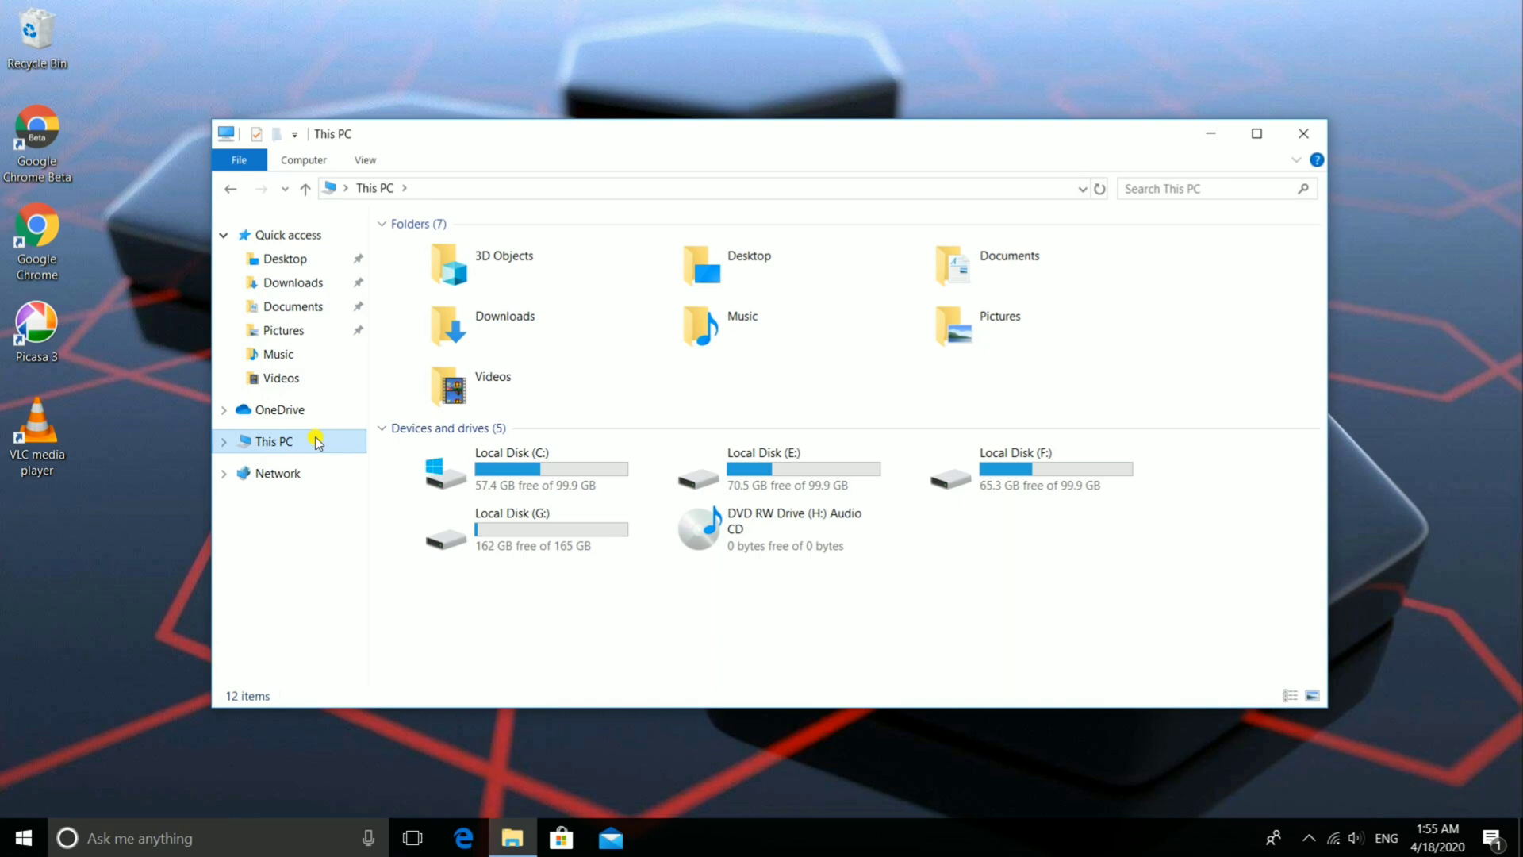
{"action": "key", "text": "super+Up"}
{"action": "right_click", "coordinate": [31, 313]}
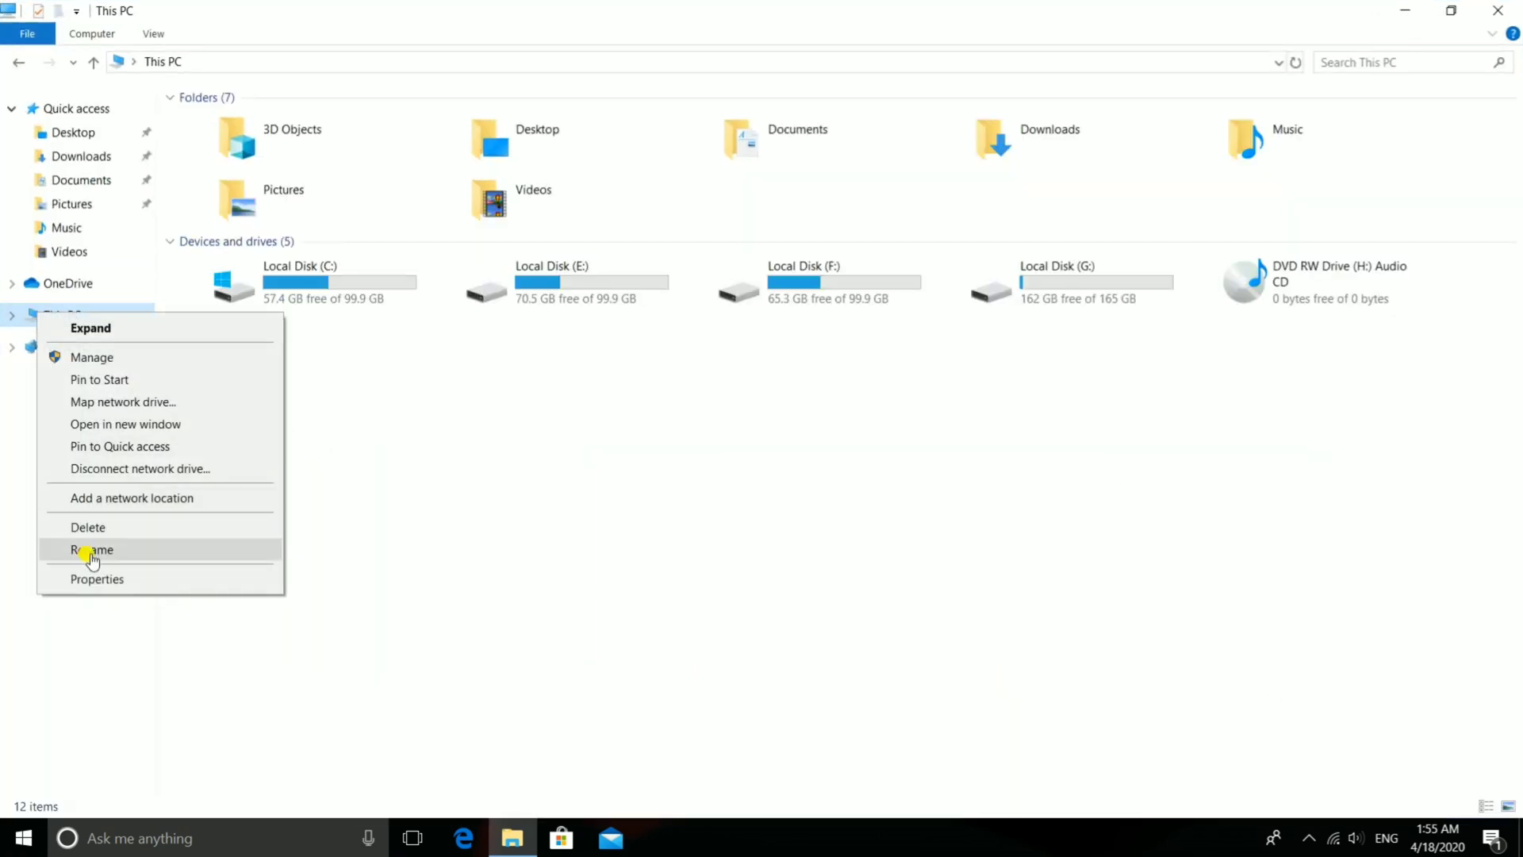
{"action": "left_click", "coordinate": [95, 577]}
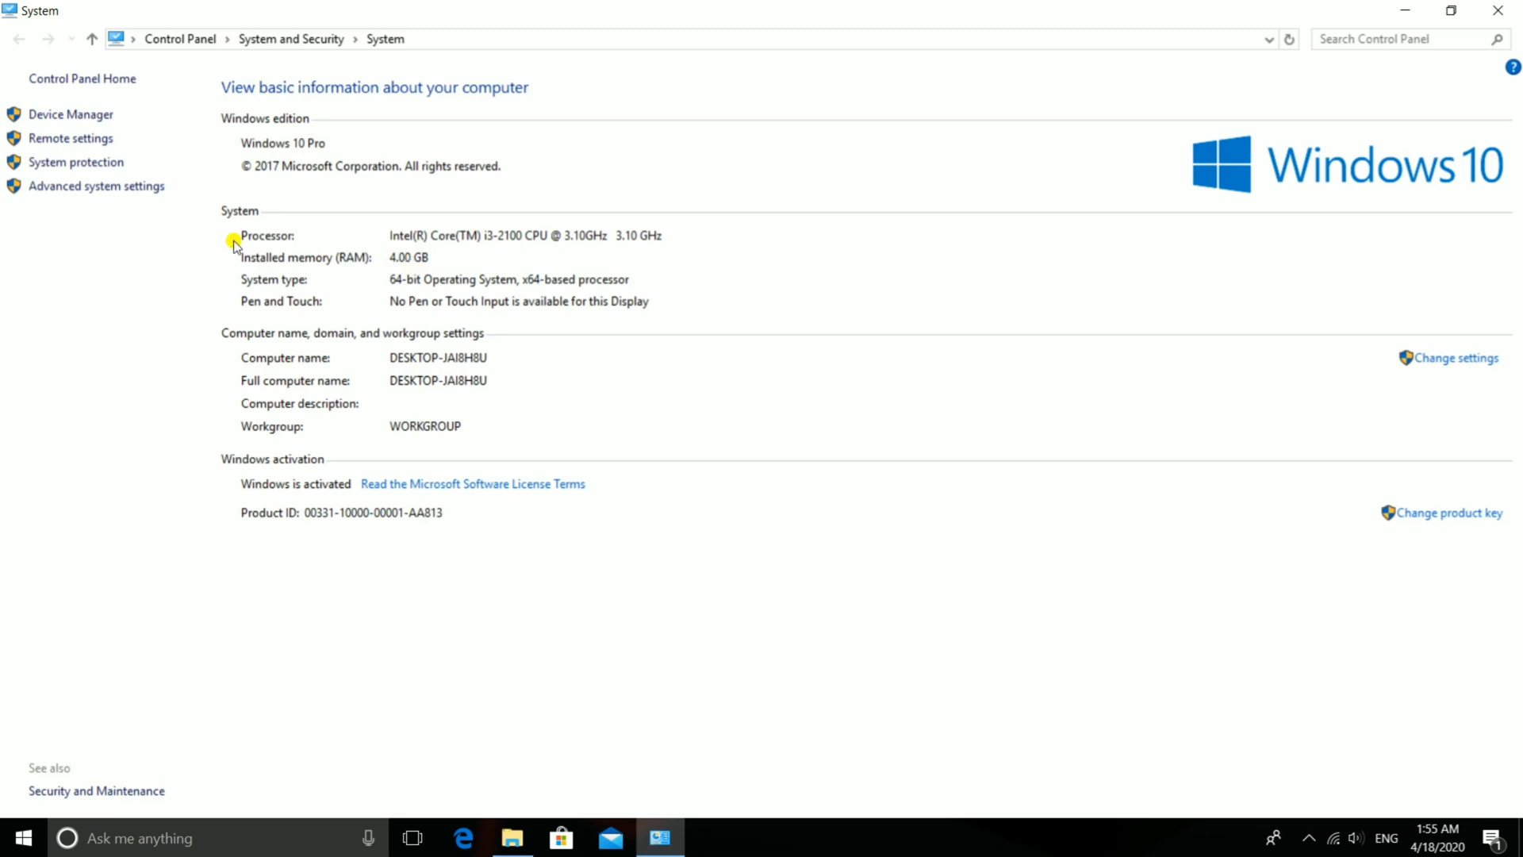
{"action": "left_click", "coordinate": [116, 187]}
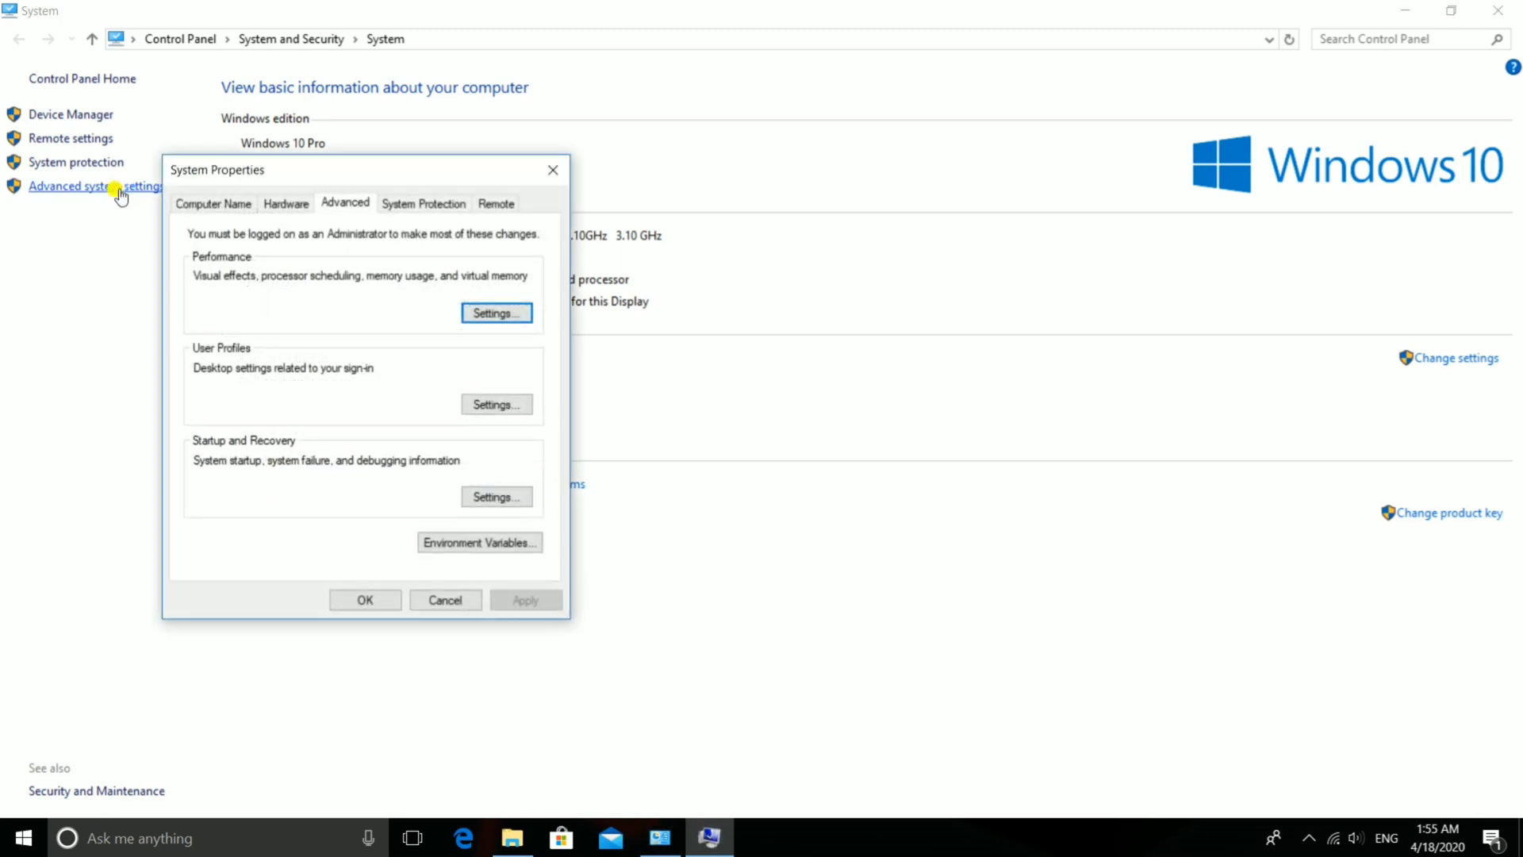
{"action": "left_click", "coordinate": [478, 312]}
{"action": "left_click", "coordinate": [309, 258]}
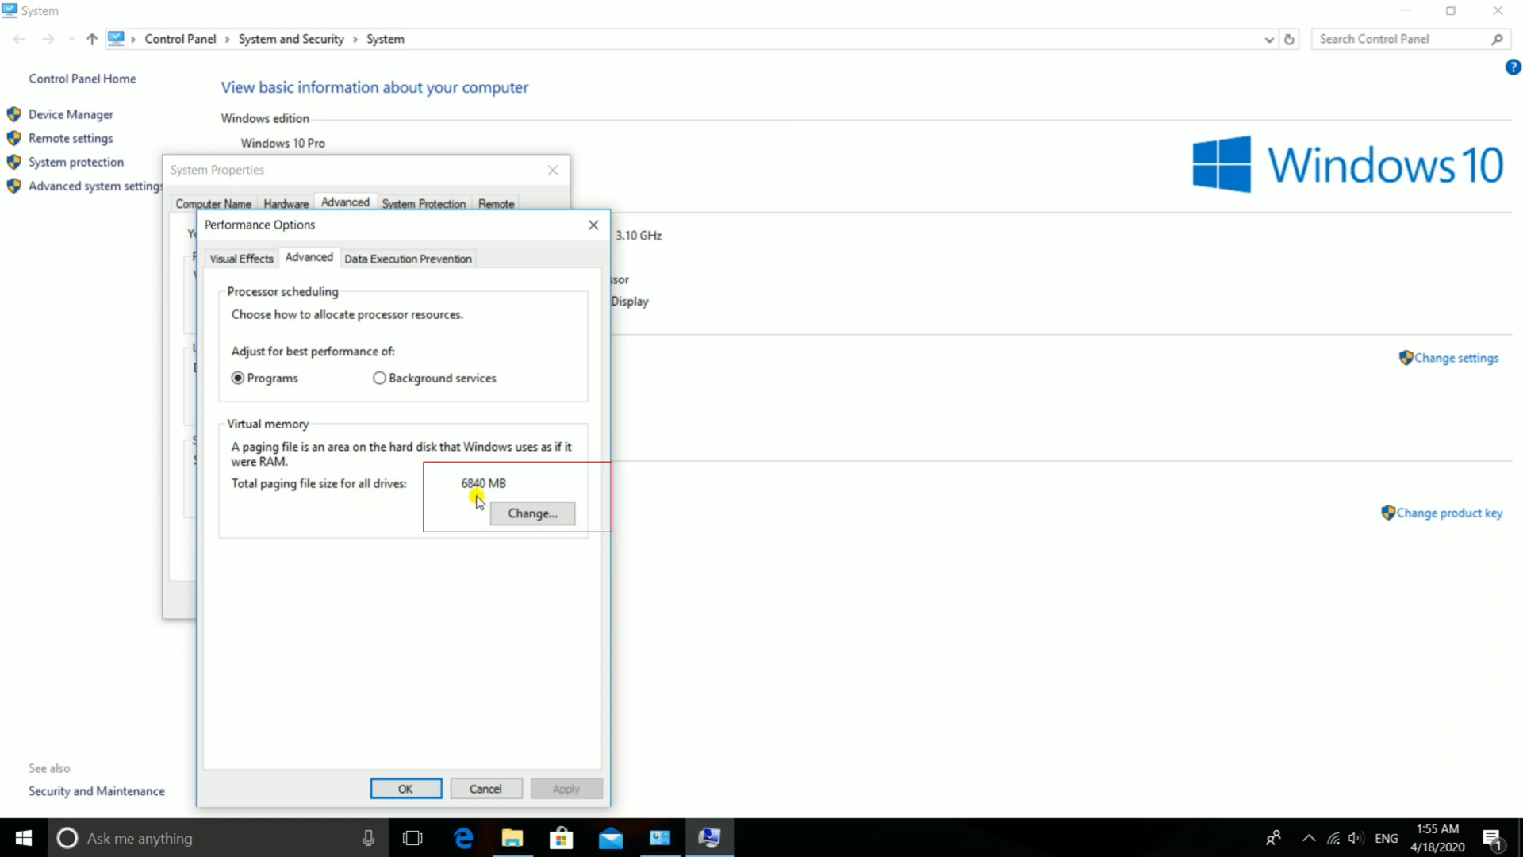
{"action": "left_click", "coordinate": [406, 787]}
{"action": "left_click", "coordinate": [553, 170]}
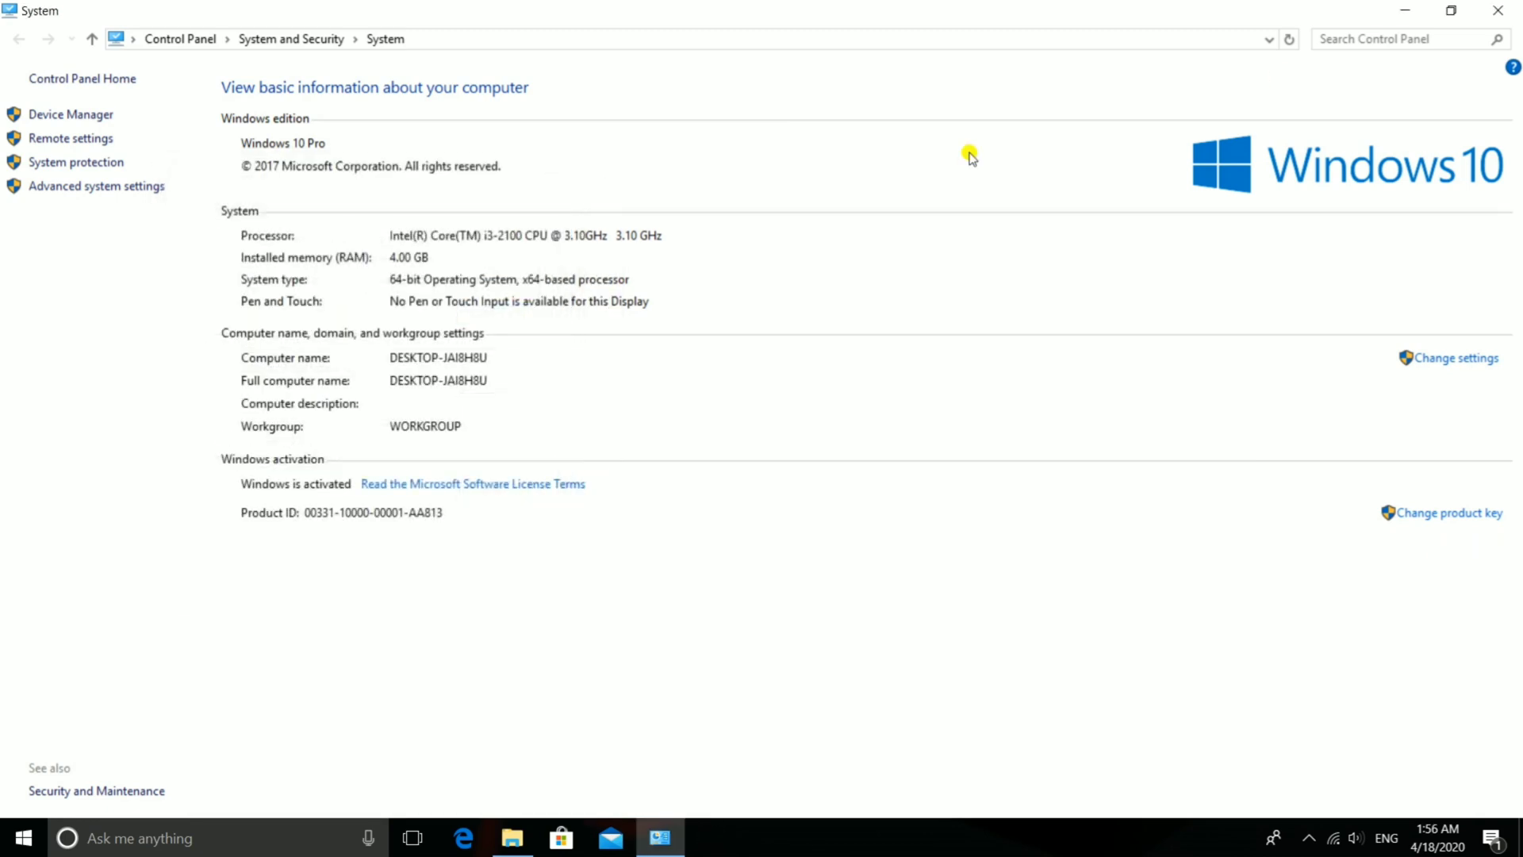
{"action": "left_click", "coordinate": [1501, 9]}
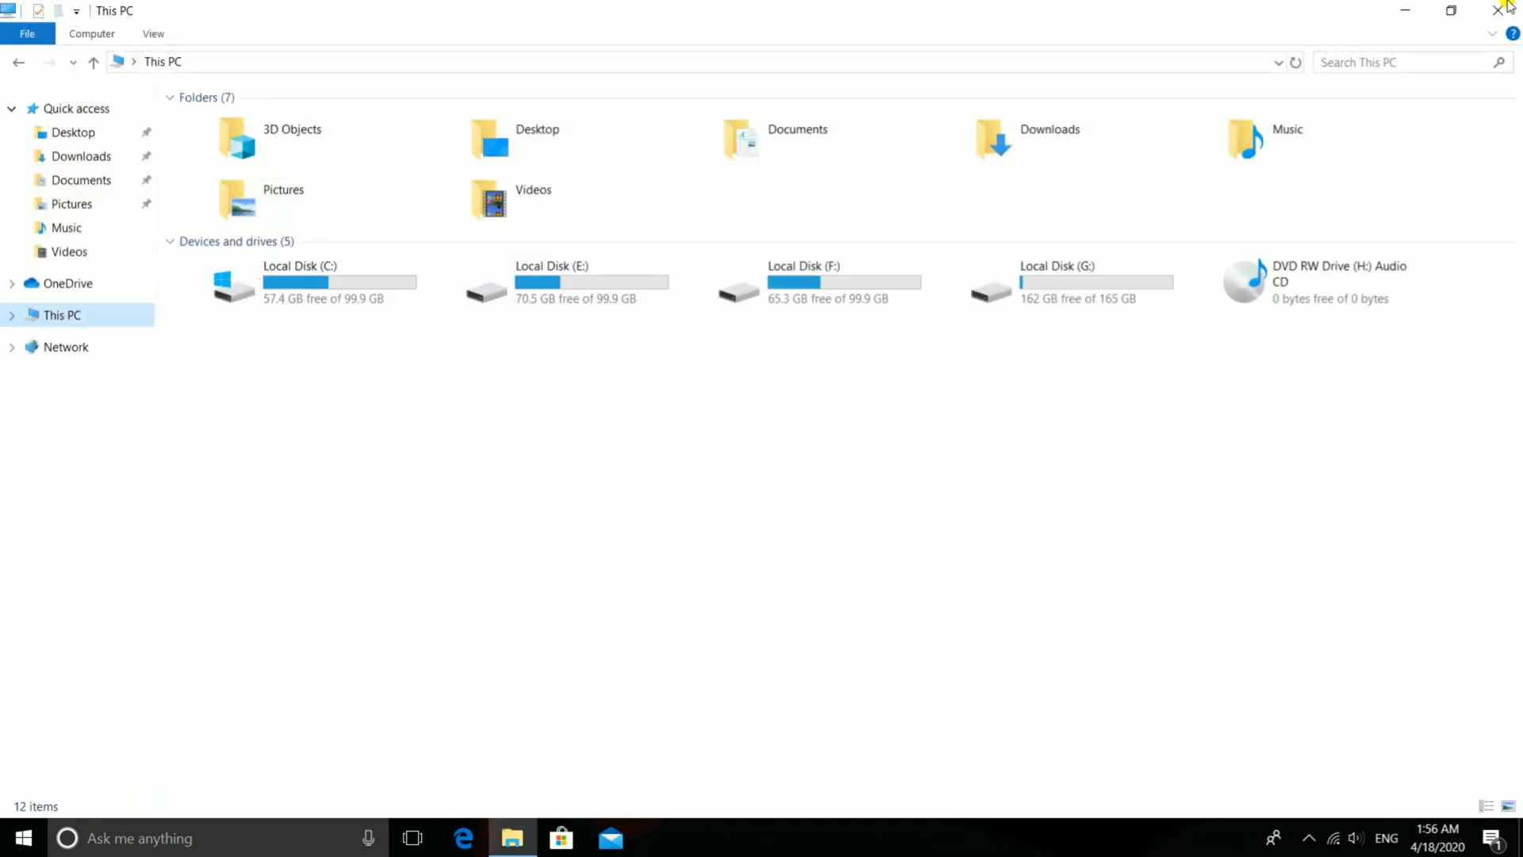
{"action": "left_click", "coordinate": [1506, 6]}
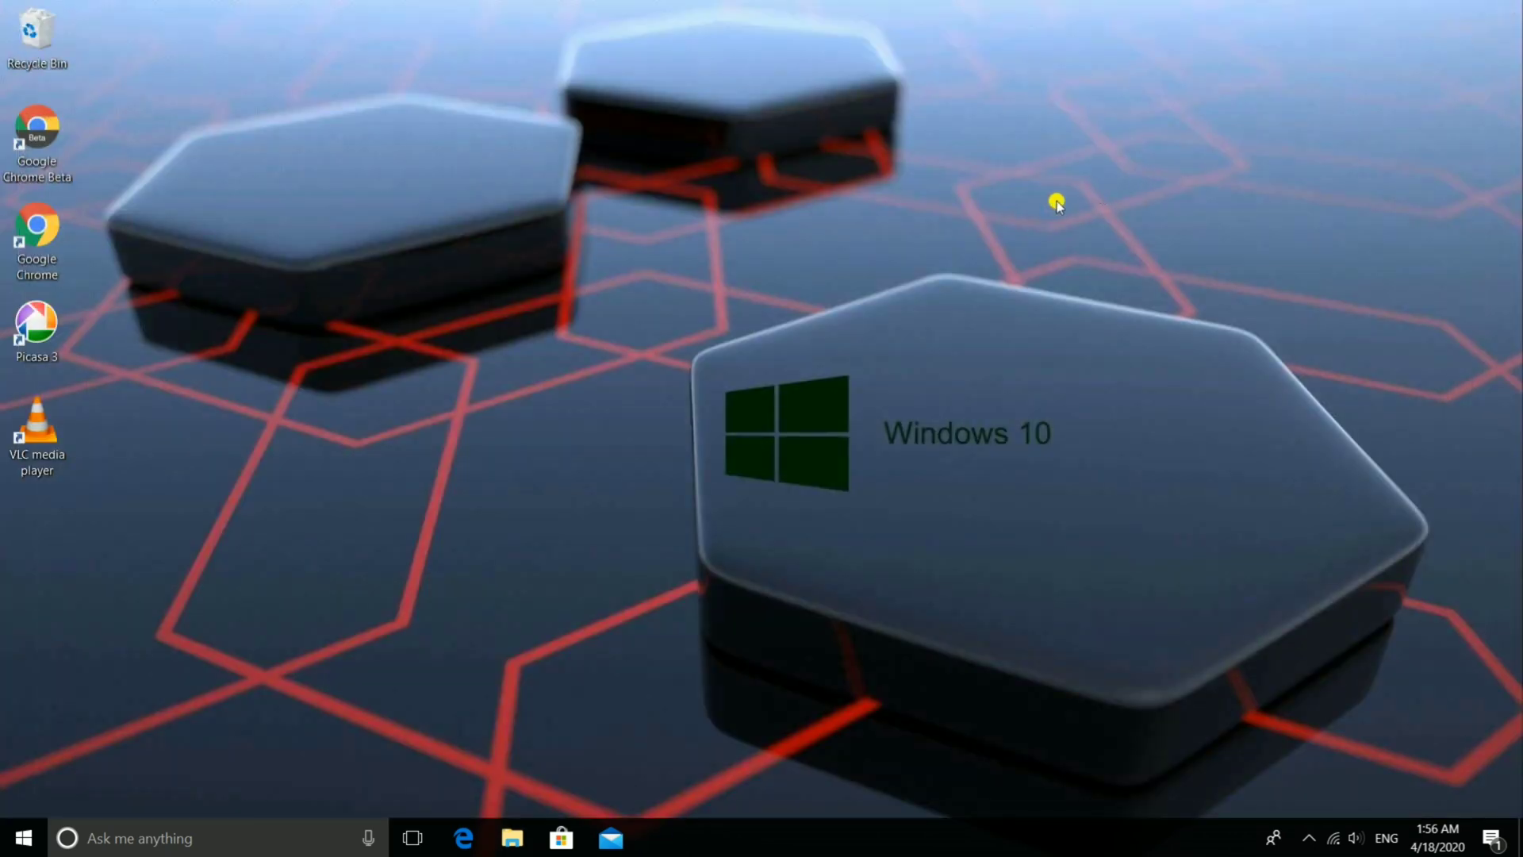
{"action": "right_click", "coordinate": [912, 232]}
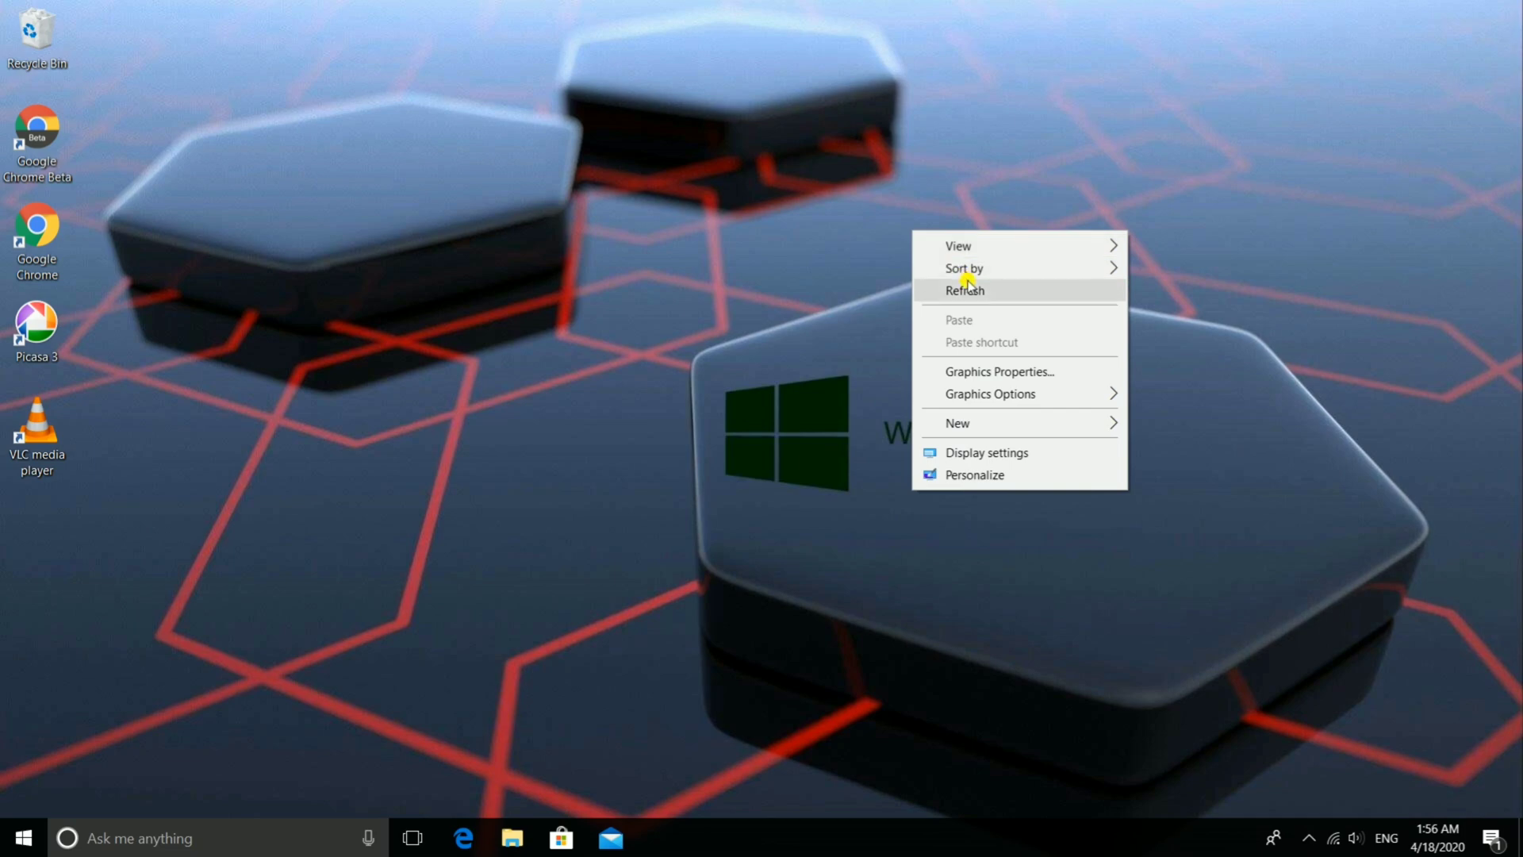